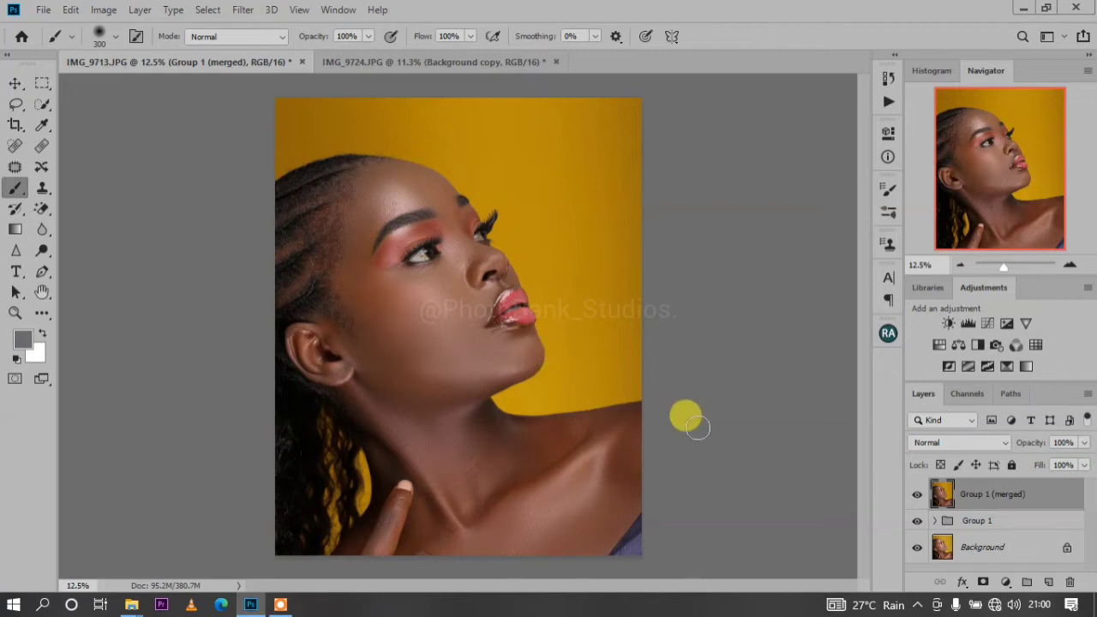
# Add a Solid Color fill layer above Group 1 (merged) using the dark brown 231001
pyautogui.click(1006, 583)
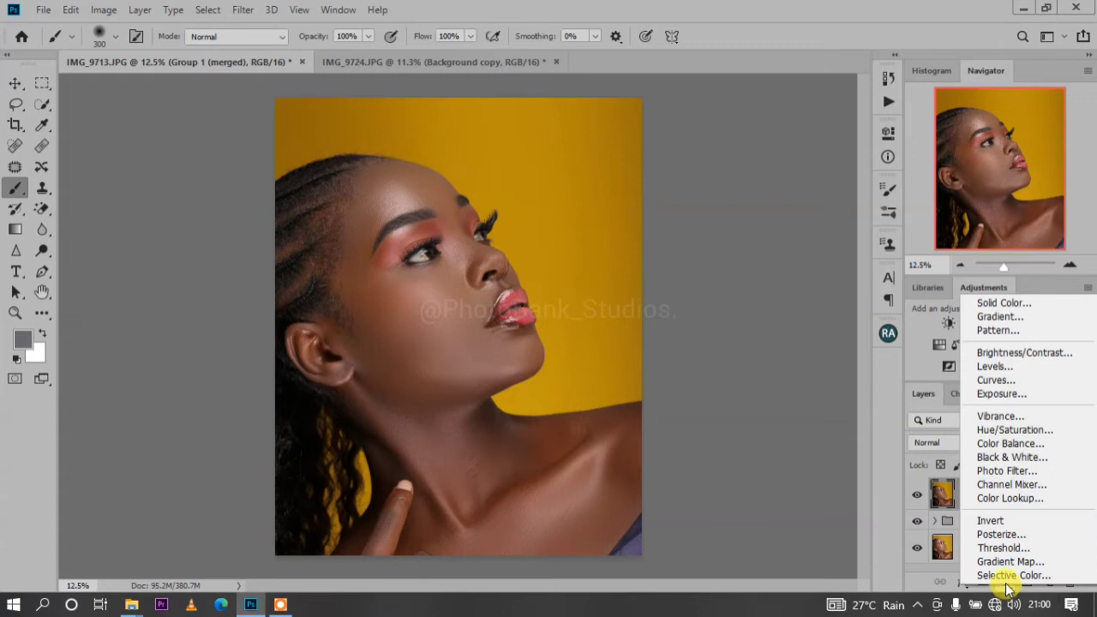
pyautogui.click(996, 303)
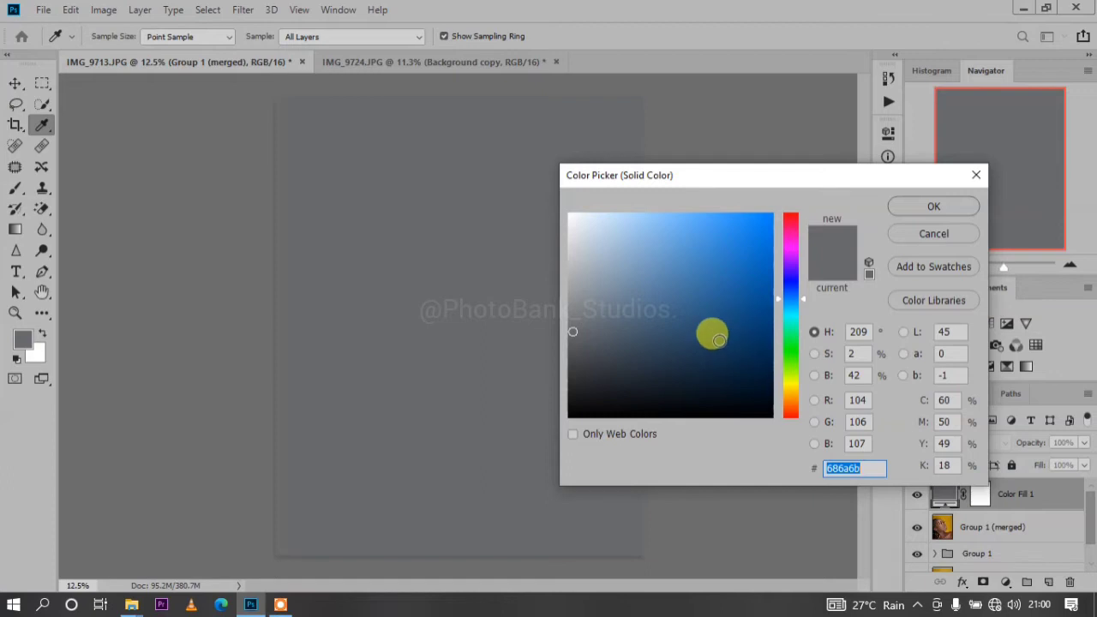
pyautogui.click(793, 392)
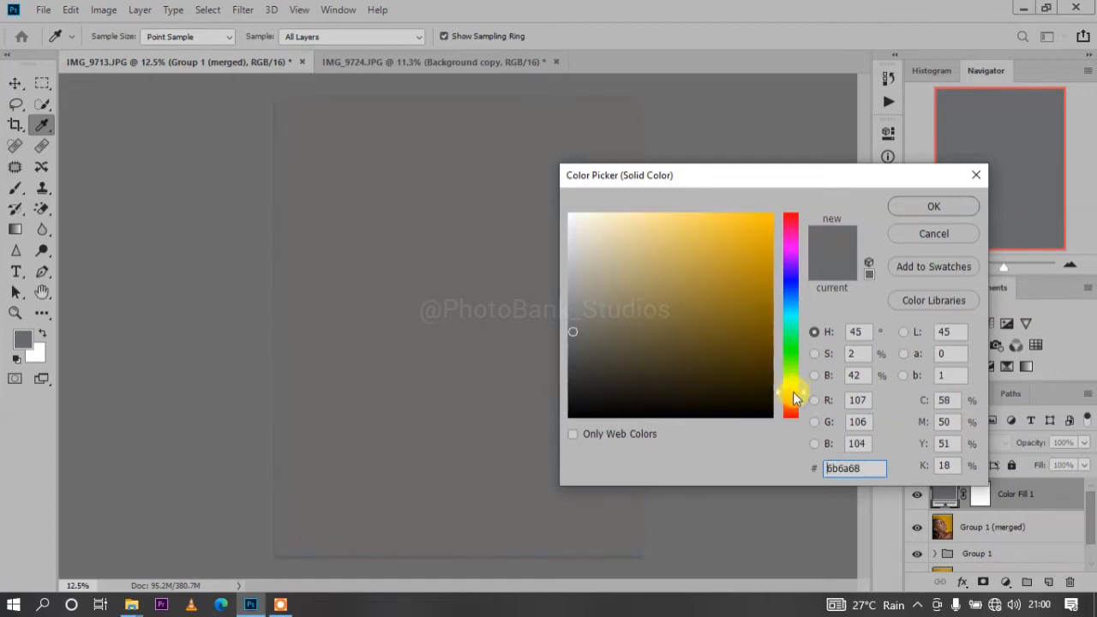
pyautogui.click(791, 404)
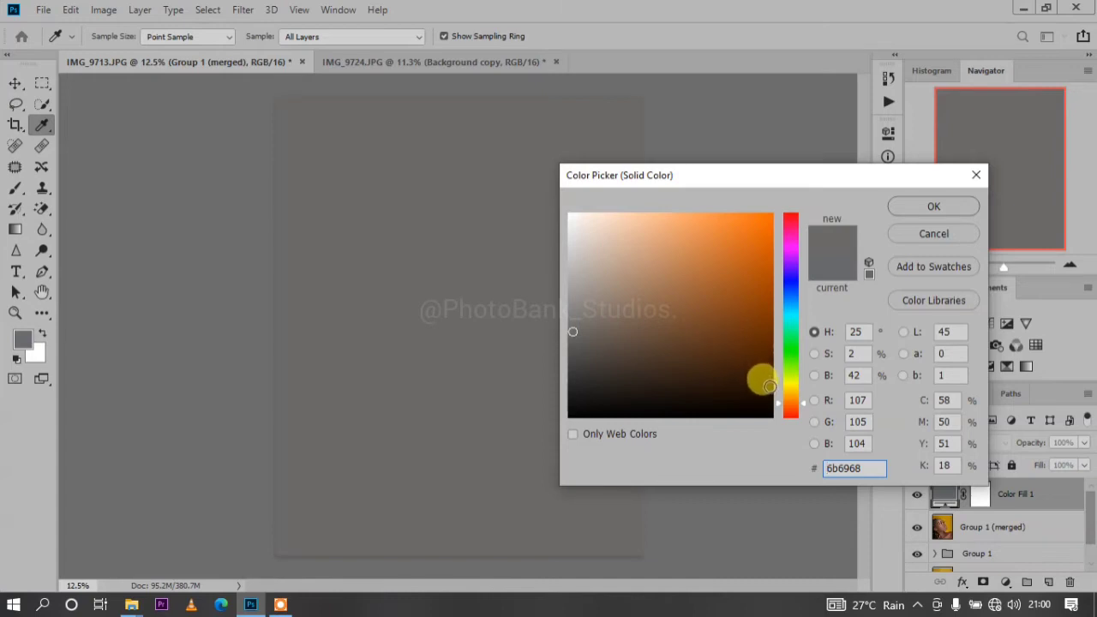
pyautogui.click(764, 389)
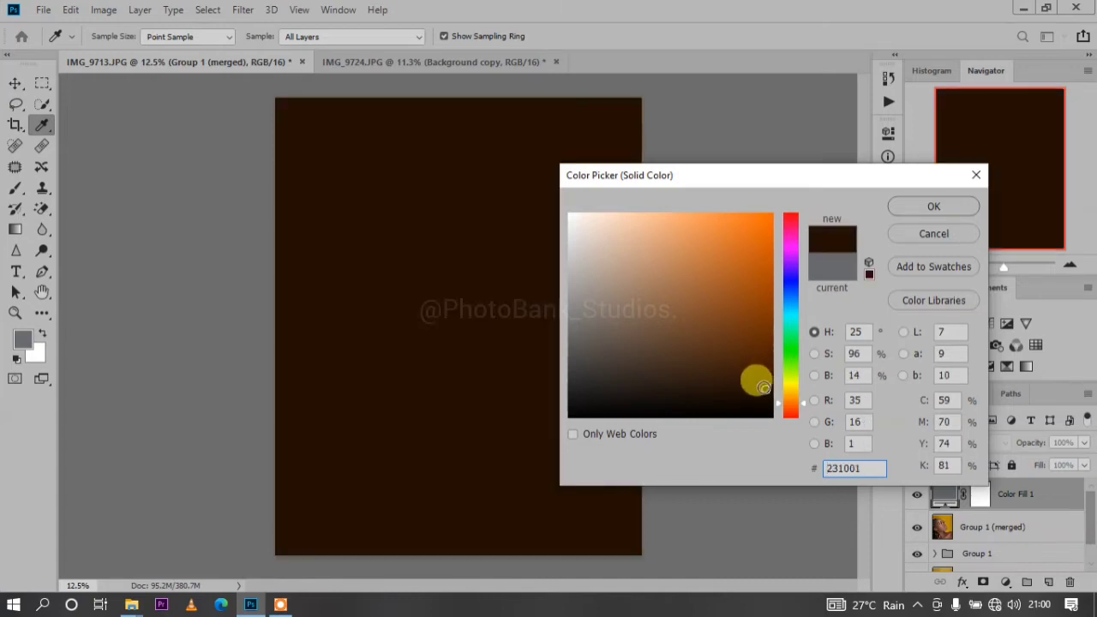
pyautogui.click(909, 207)
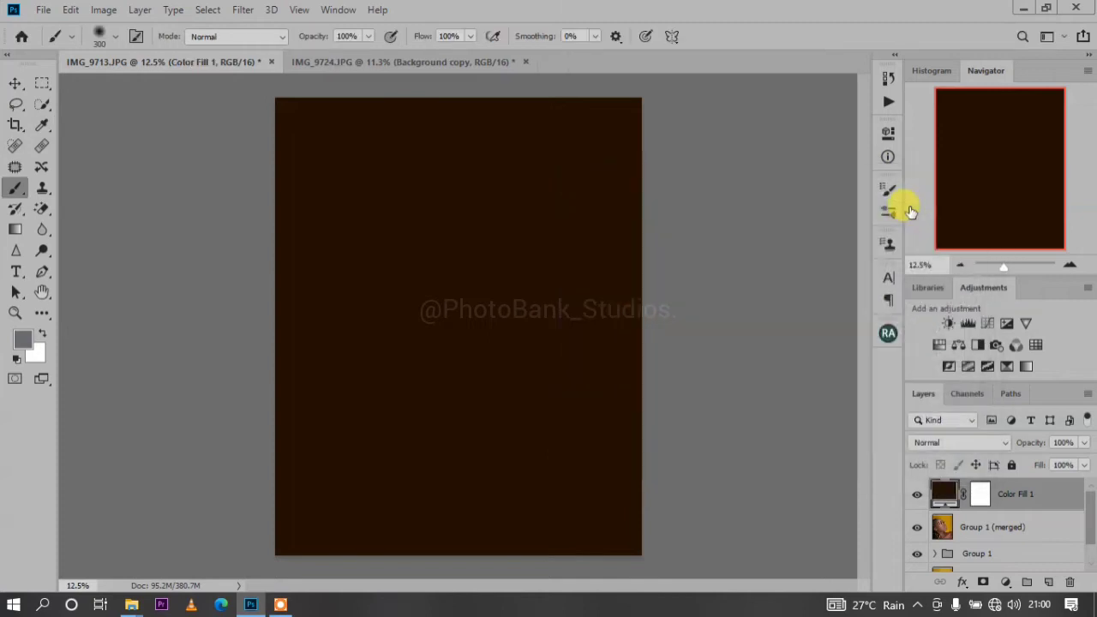
# Set the Color Fill 1 layer's blend mode to Color and its opacity to 40%
pyautogui.click(1003, 442)
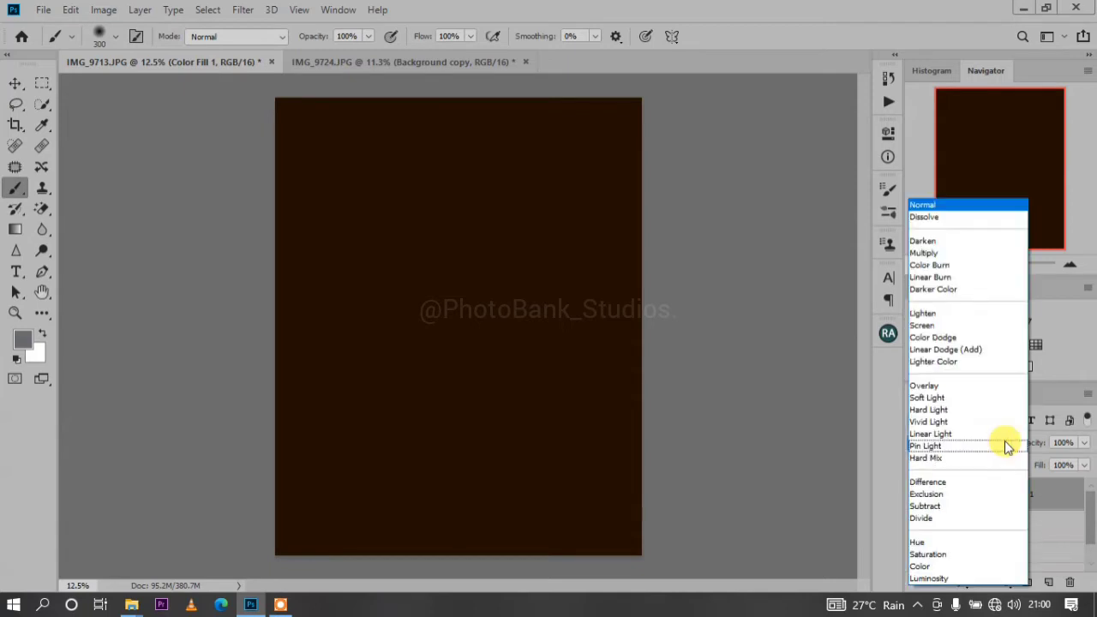
pyautogui.click(929, 566)
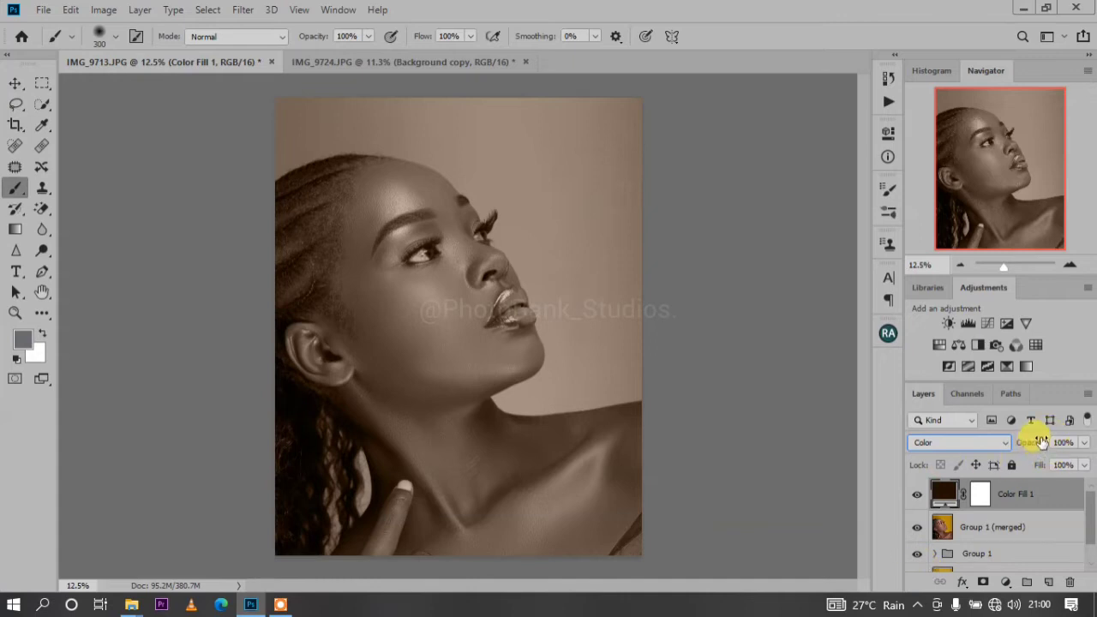
pyautogui.moveTo(1041, 441); pyautogui.dragTo(1010, 440)
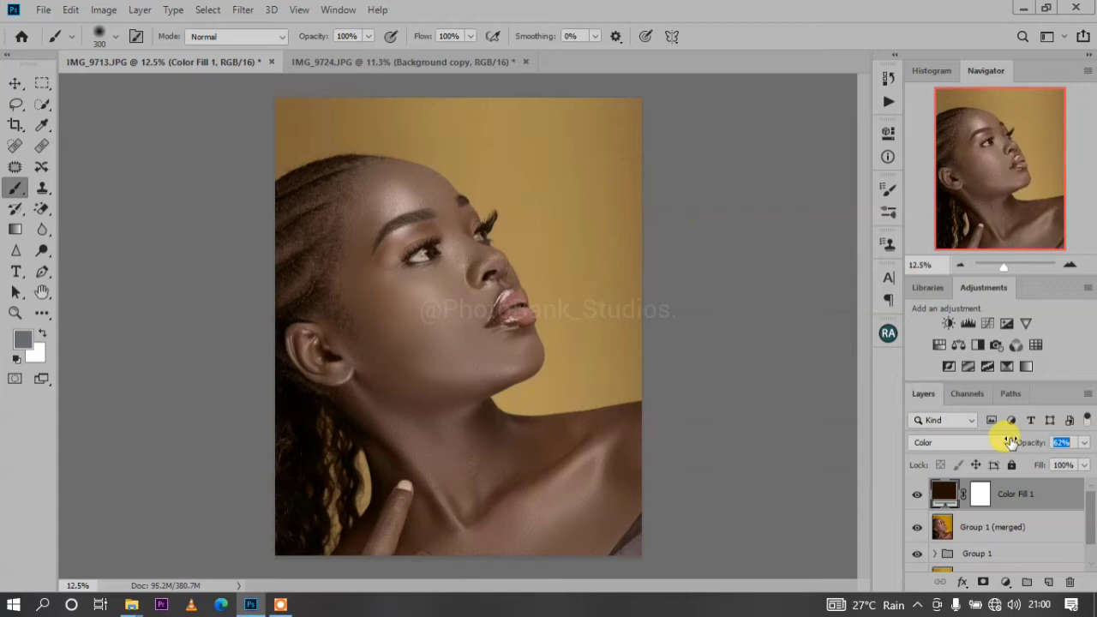
pyautogui.moveTo(1005, 441); pyautogui.dragTo(992, 440)
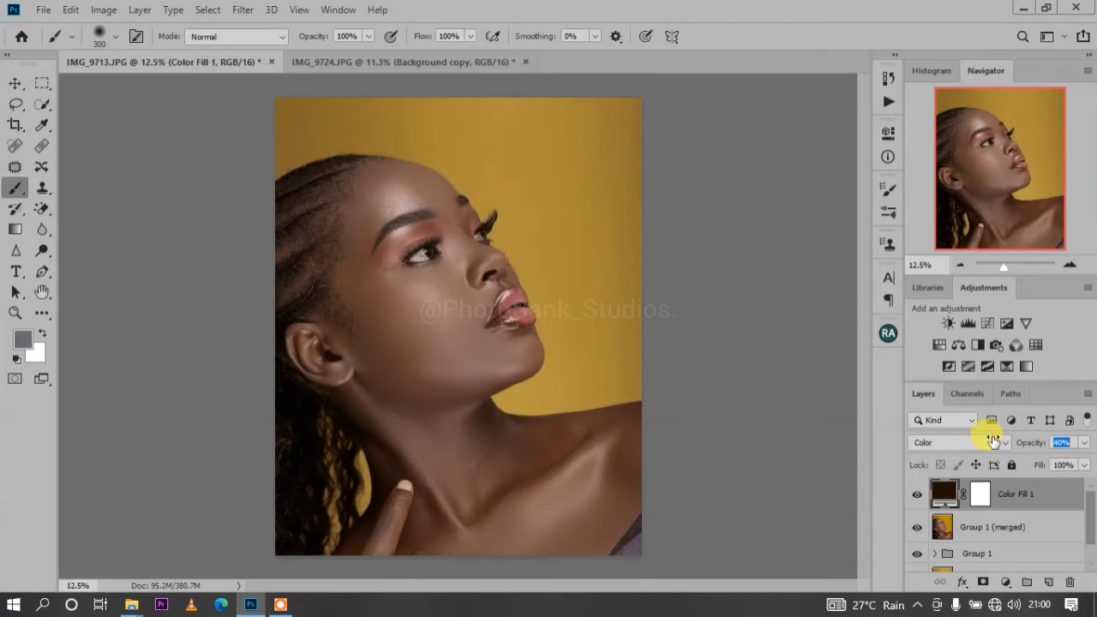
pyautogui.moveTo(993, 441); pyautogui.dragTo(993, 441)
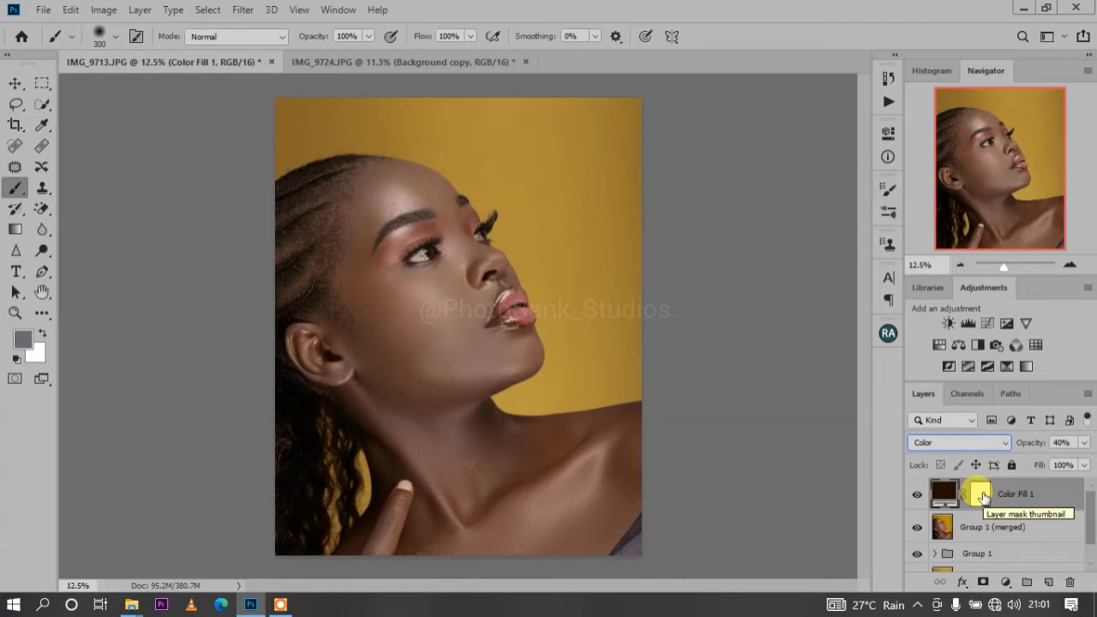
# Invert the Color Fill 1 layer mask to black and make white the foreground color
pyautogui.moveTo(982, 498); pyautogui.dragTo(984, 501)
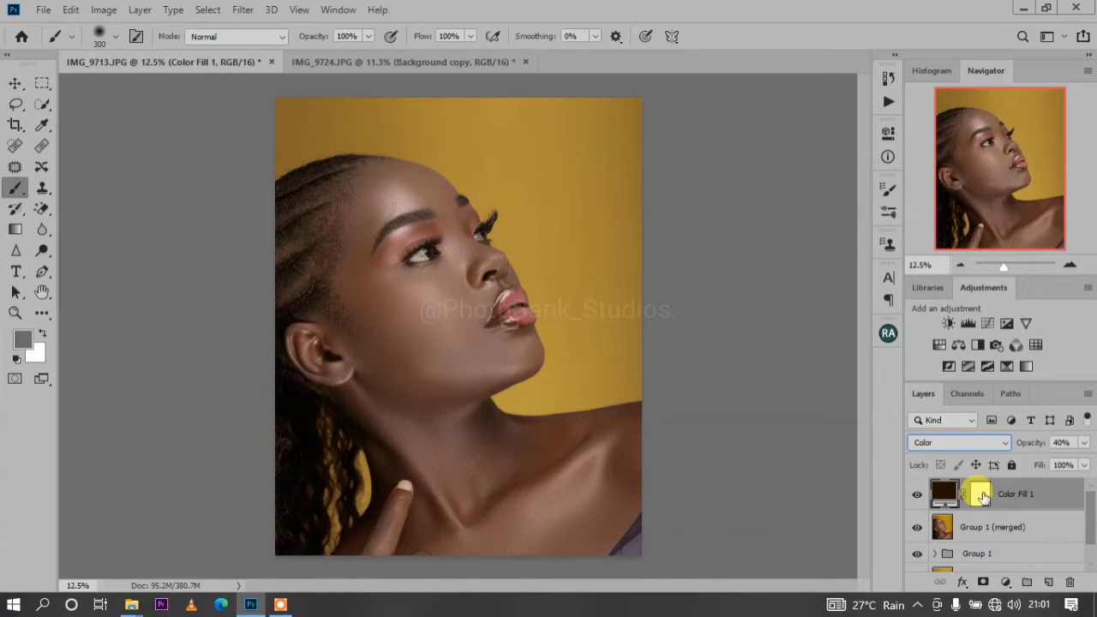
pyautogui.click(981, 498)
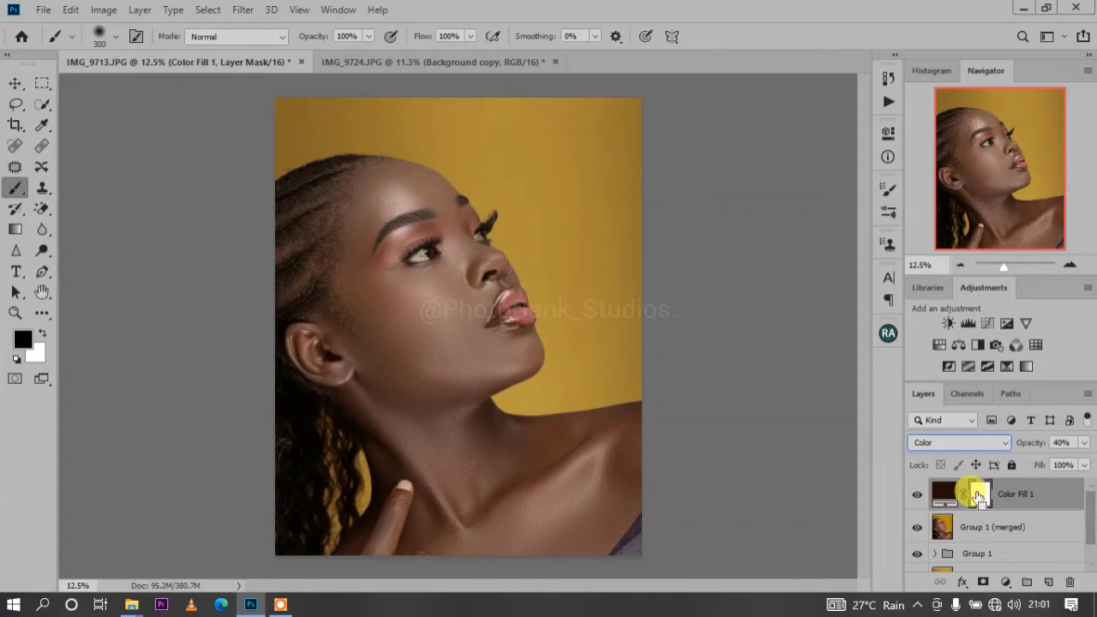
pyautogui.hotkey('ctrl', 'i')
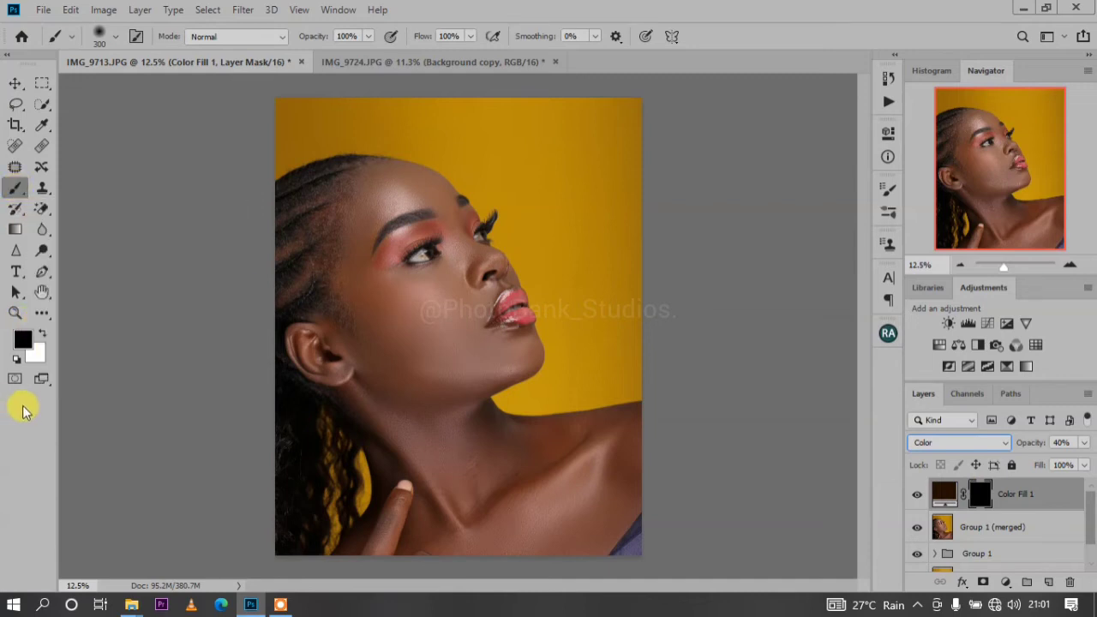
pyautogui.click(41, 331)
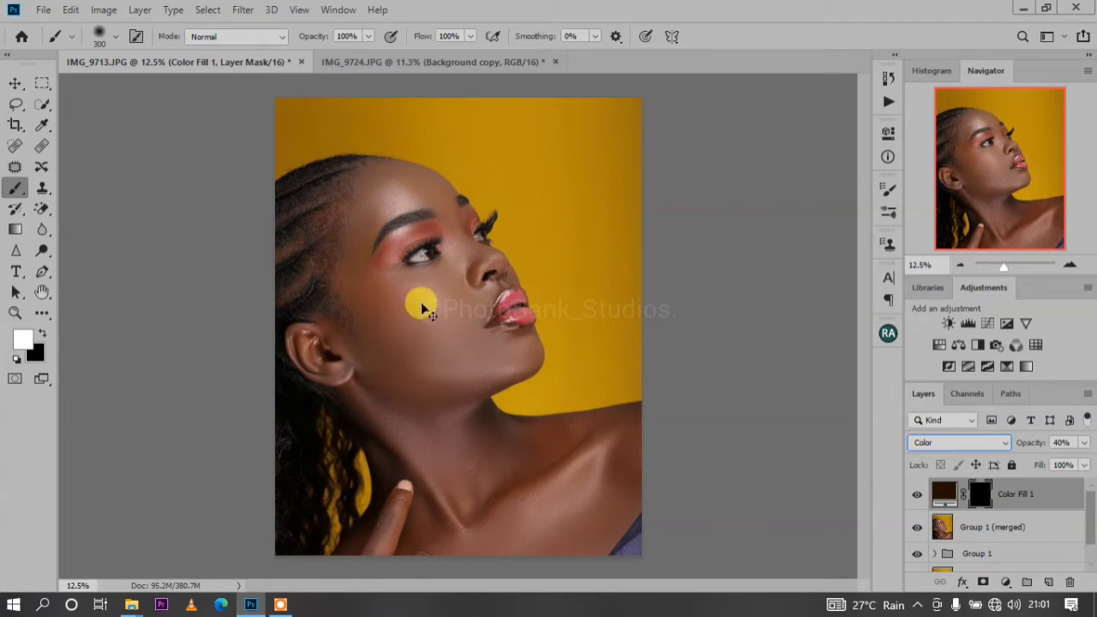
# Set the brush hardness to 70% and paint white on the mask over the cheek and surrounding face skin
pyautogui.hotkey('ctrl', '+')
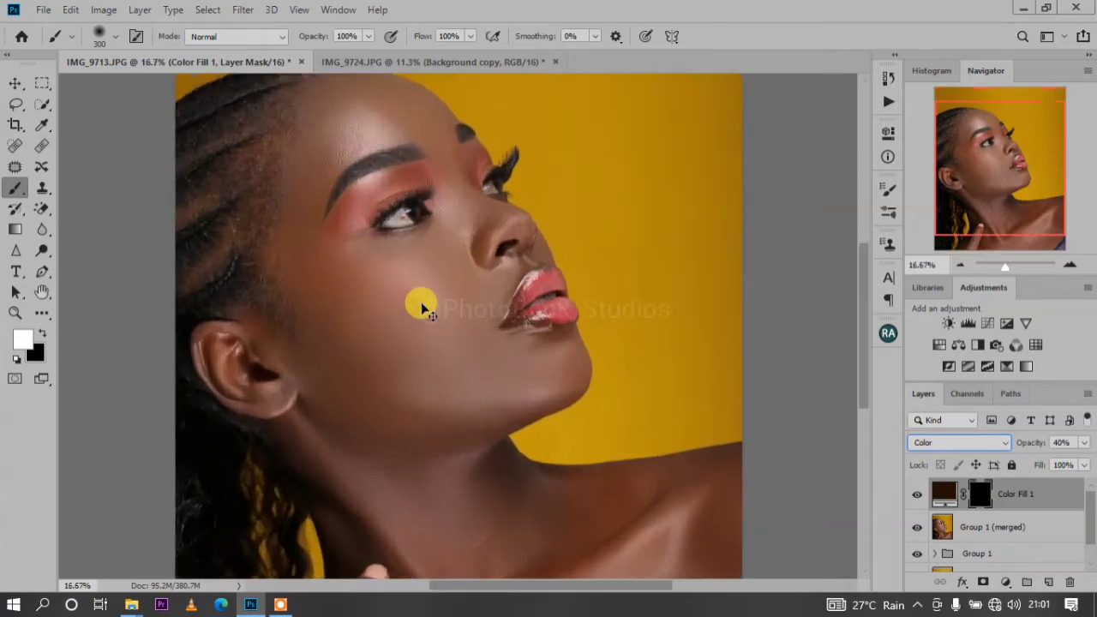
pyautogui.scroll(2, 398, 281)
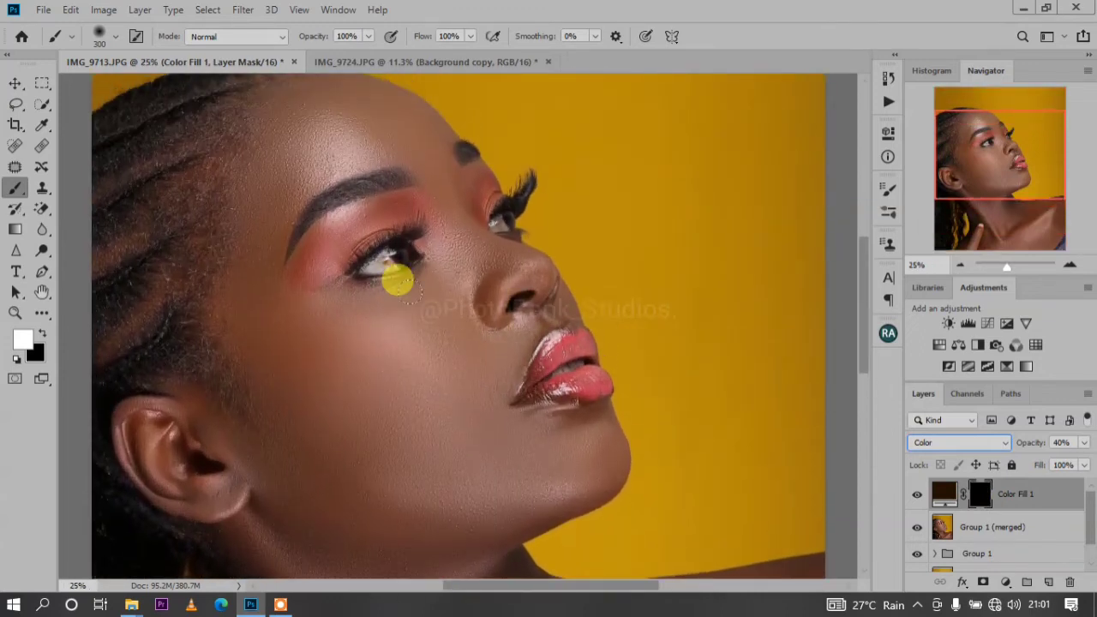
pyautogui.rightClick(328, 298)
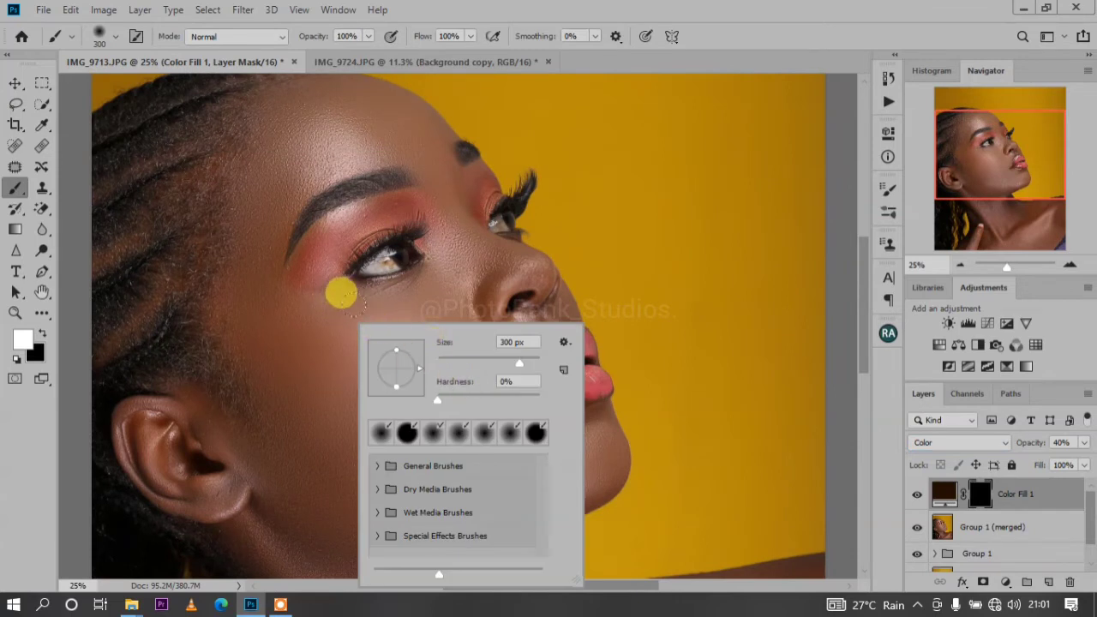
pyautogui.moveTo(460, 403); pyautogui.dragTo(513, 399)
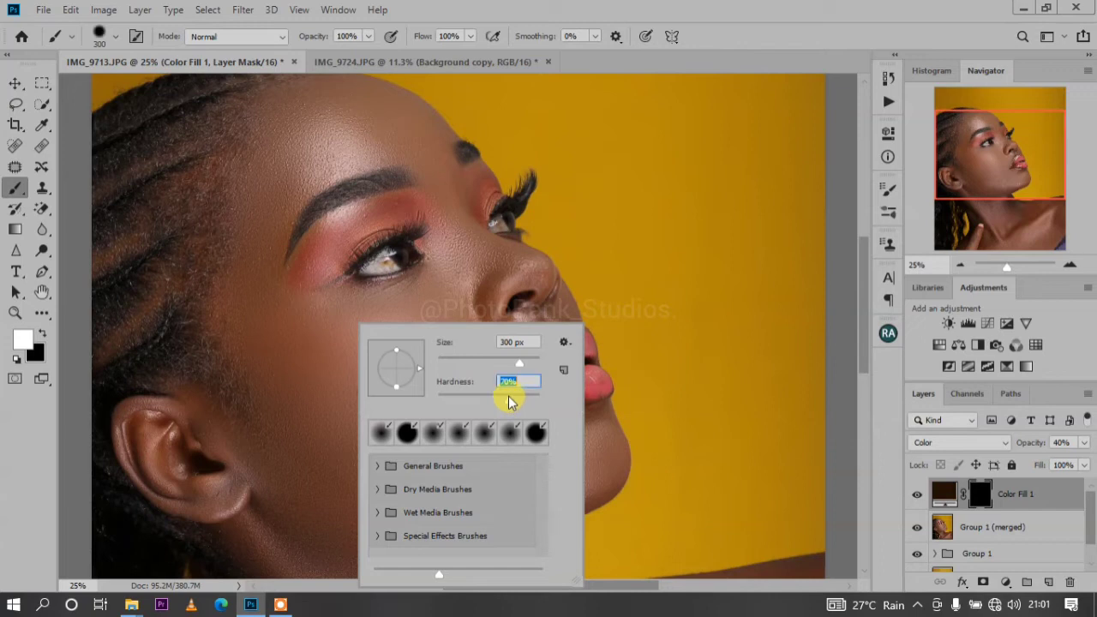
pyautogui.click(291, 293)
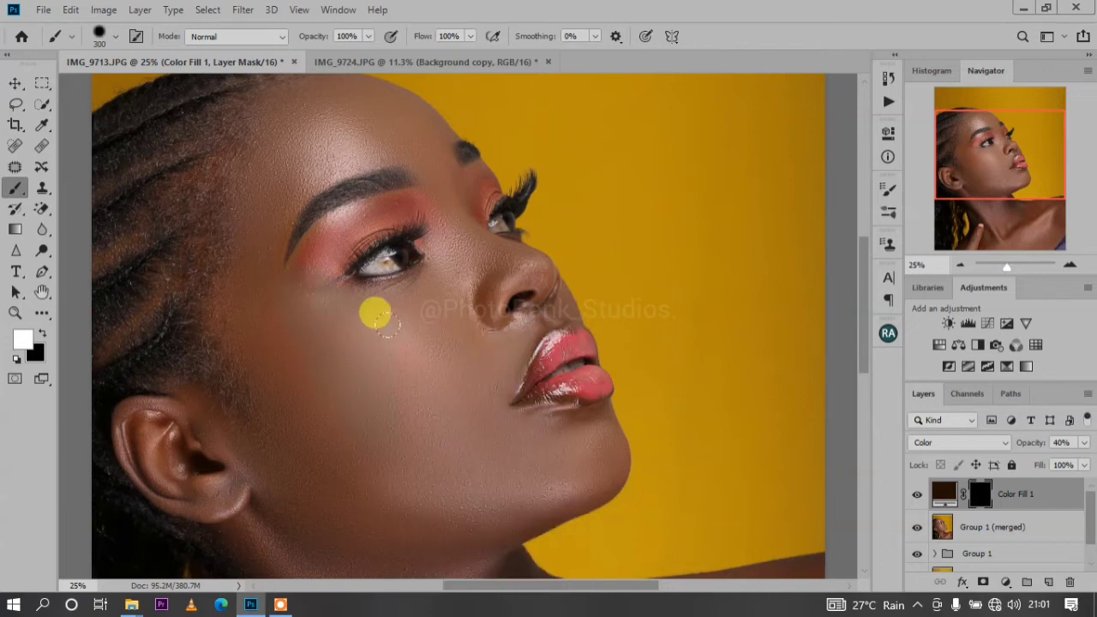
pyautogui.moveTo(353, 308)
pyautogui.mouseDown()
pyautogui.moveTo(444, 257)
pyautogui.moveTo(410, 342)
pyautogui.moveTo(431, 323)
pyautogui.moveTo(446, 354)
pyautogui.moveTo(436, 389)
pyautogui.moveTo(377, 441)
pyautogui.moveTo(295, 396)
pyautogui.moveTo(271, 364)
pyautogui.moveTo(282, 395)
pyautogui.moveTo(319, 424)
pyautogui.moveTo(402, 440)
pyautogui.moveTo(457, 421)
pyautogui.moveTo(494, 435)
pyautogui.moveTo(483, 428)
pyautogui.moveTo(399, 506)
pyautogui.moveTo(274, 375)
pyautogui.moveTo(281, 356)
pyautogui.moveTo(305, 351)
pyautogui.moveTo(272, 355)
pyautogui.moveTo(322, 284)
pyautogui.moveTo(350, 270)
pyautogui.moveTo(342, 261)
pyautogui.moveTo(373, 259)
pyautogui.moveTo(414, 276)
pyautogui.moveTo(394, 328)
pyautogui.moveTo(360, 342)
pyautogui.moveTo(252, 311)
pyautogui.moveTo(305, 221)
pyautogui.moveTo(361, 205)
pyautogui.moveTo(447, 276)
pyautogui.moveTo(464, 324)
pyautogui.moveTo(326, 259)
pyautogui.moveTo(259, 330)
pyautogui.mouseUp()
# Paint white on the mask over the forehead edge, the far brow area and the bridge of the nose
pyautogui.scroll(3, 304, 346)
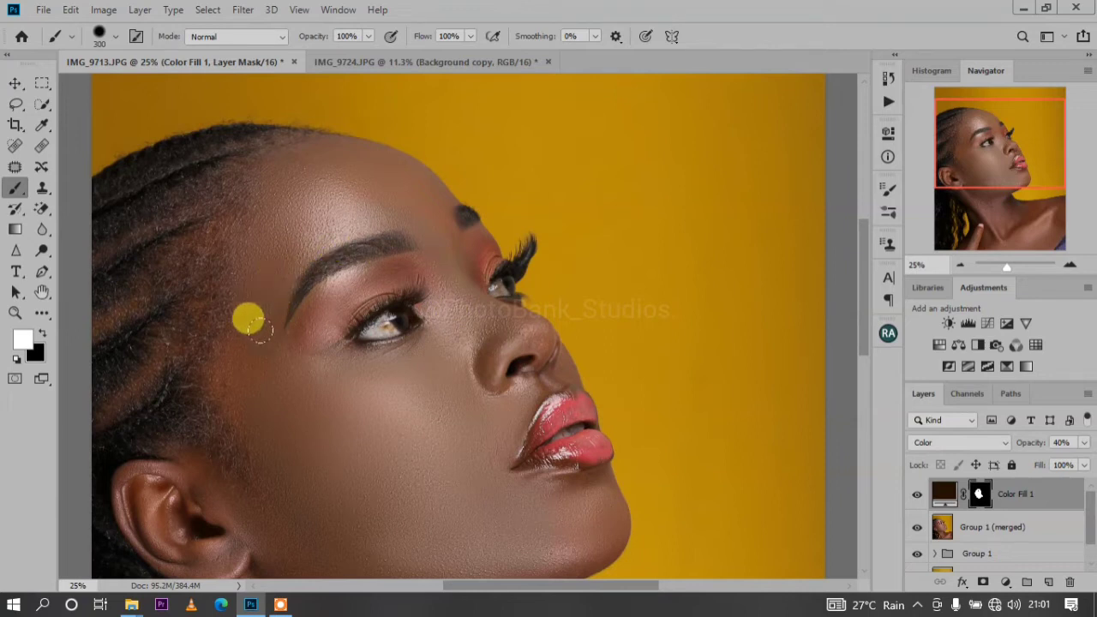
pyautogui.scroll(3, 270, 187)
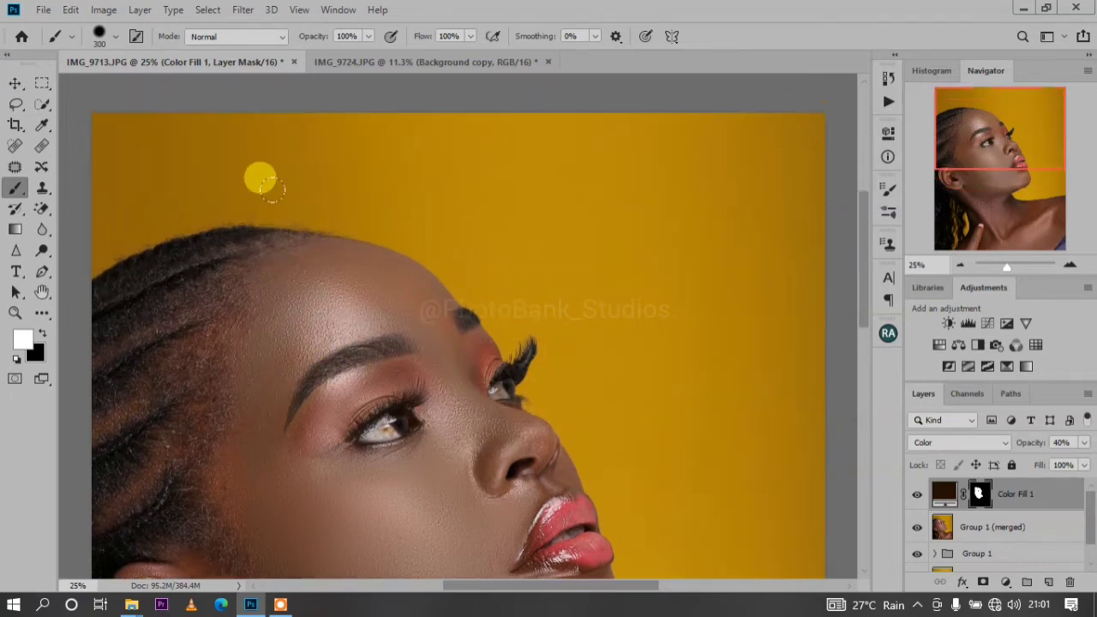
pyautogui.hotkey('ctrl', '+')
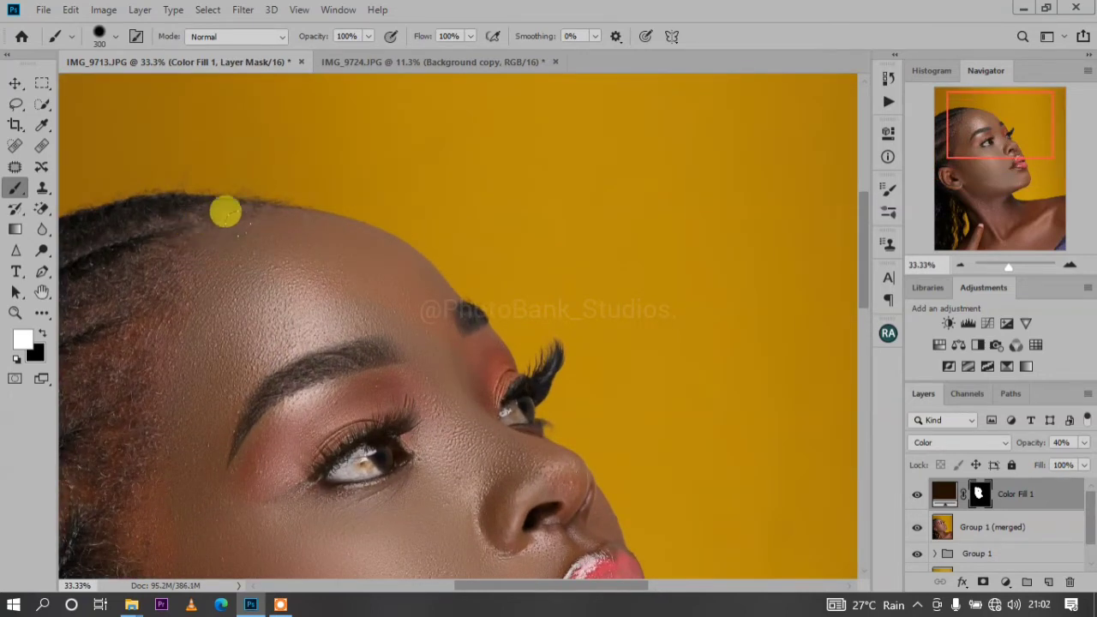
pyautogui.moveTo(226, 213)
pyautogui.mouseDown()
pyautogui.moveTo(283, 213)
pyautogui.moveTo(355, 247)
pyautogui.moveTo(431, 326)
pyautogui.moveTo(426, 367)
pyautogui.moveTo(478, 436)
pyautogui.moveTo(477, 424)
pyautogui.moveTo(500, 443)
pyautogui.mouseUp()
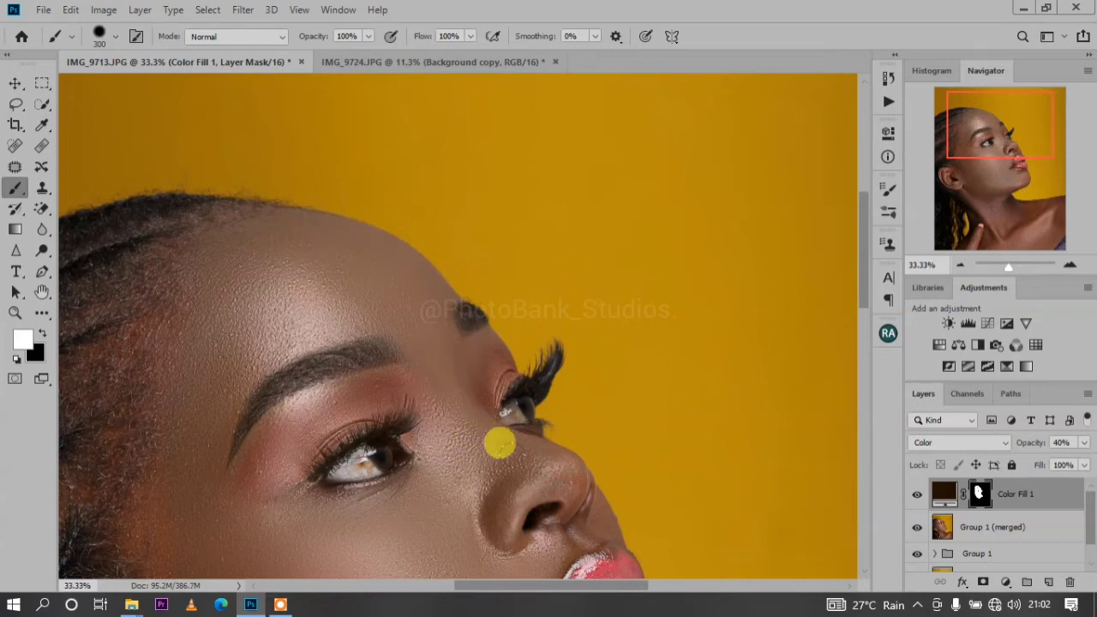
# Reduce the brush size to 102 px and paint white on the mask around the nose and mouth
pyautogui.scroll(-3, 500, 443)
pyautogui.rightClick(500, 443)
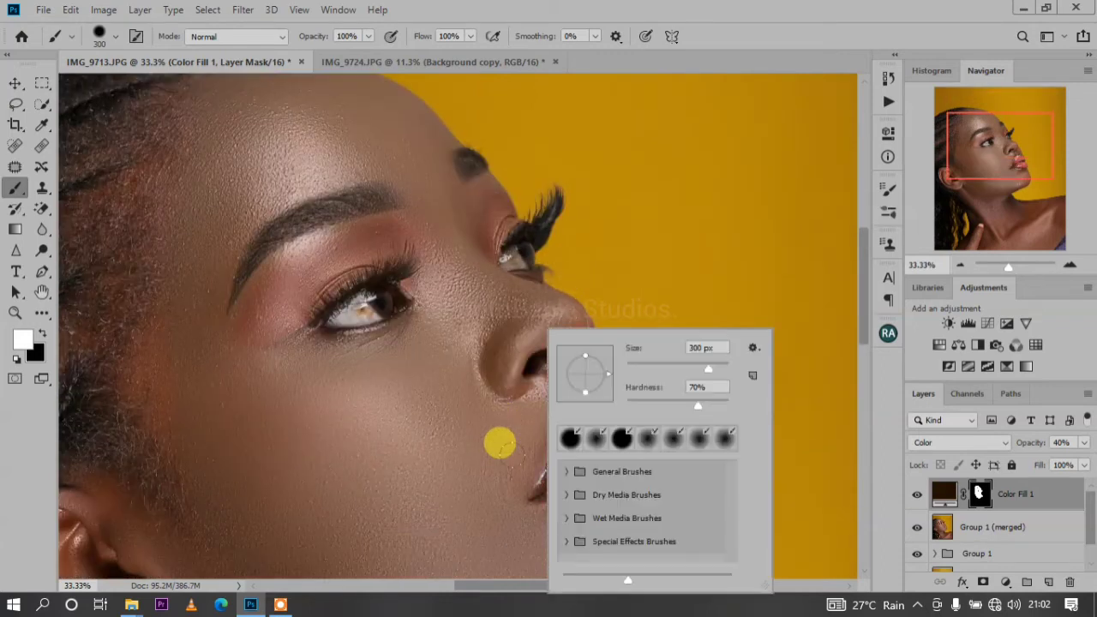
pyautogui.click(658, 376)
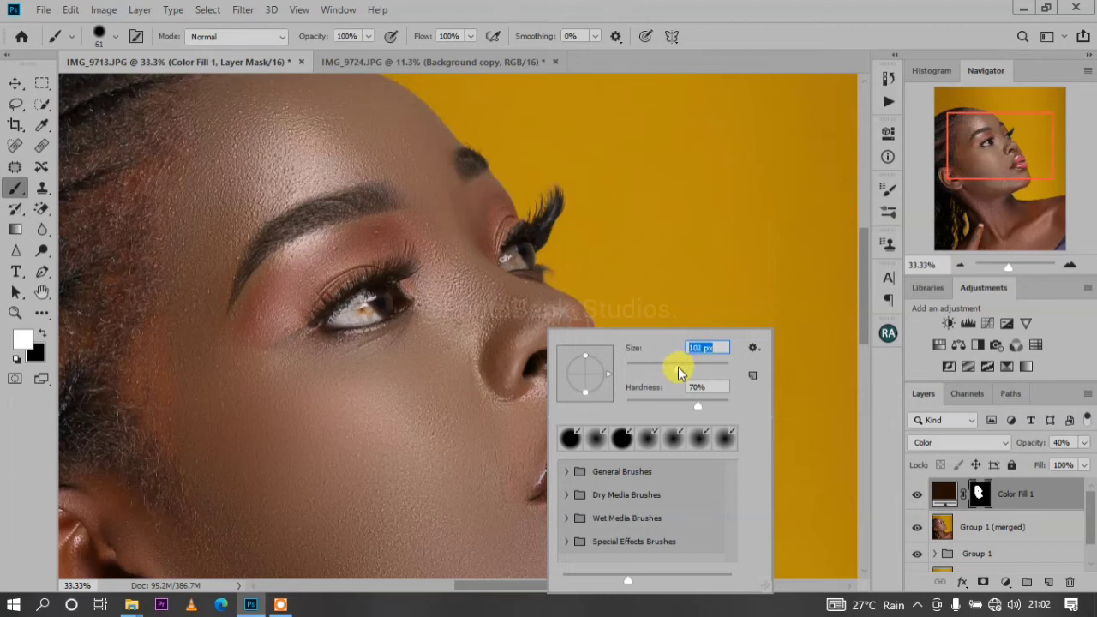
pyautogui.press('Return')
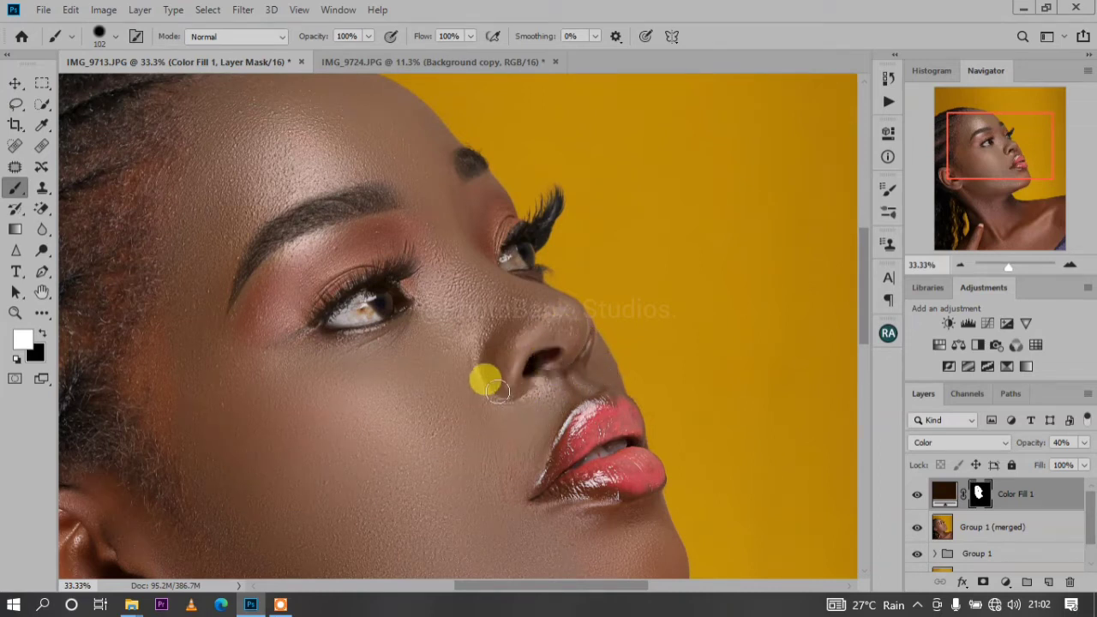
pyautogui.scroll(-5, 480, 410)
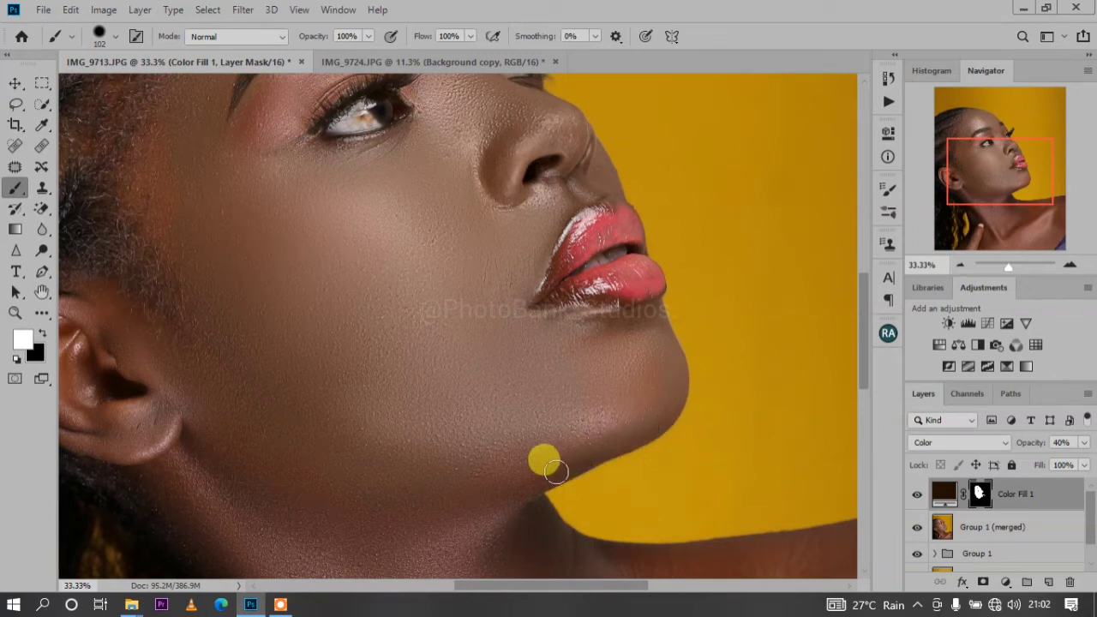
# Set the brush size to 187 px and paint white on the mask over the chin and jawline
pyautogui.rightClick(552, 431)
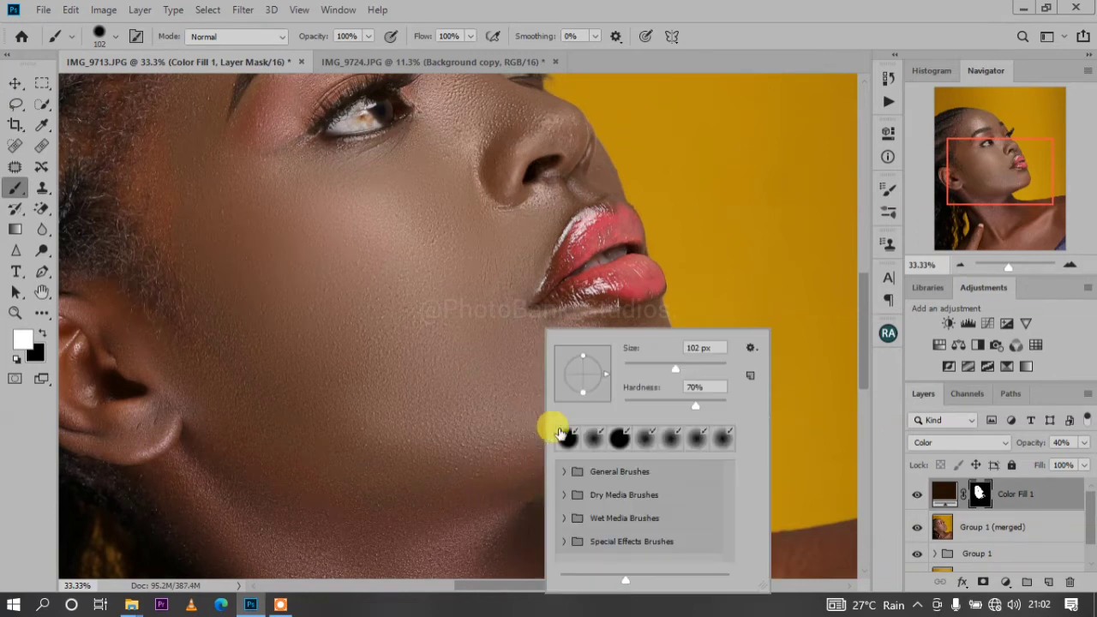
pyautogui.click(698, 347)
pyautogui.write('187')
pyautogui.press('Return')
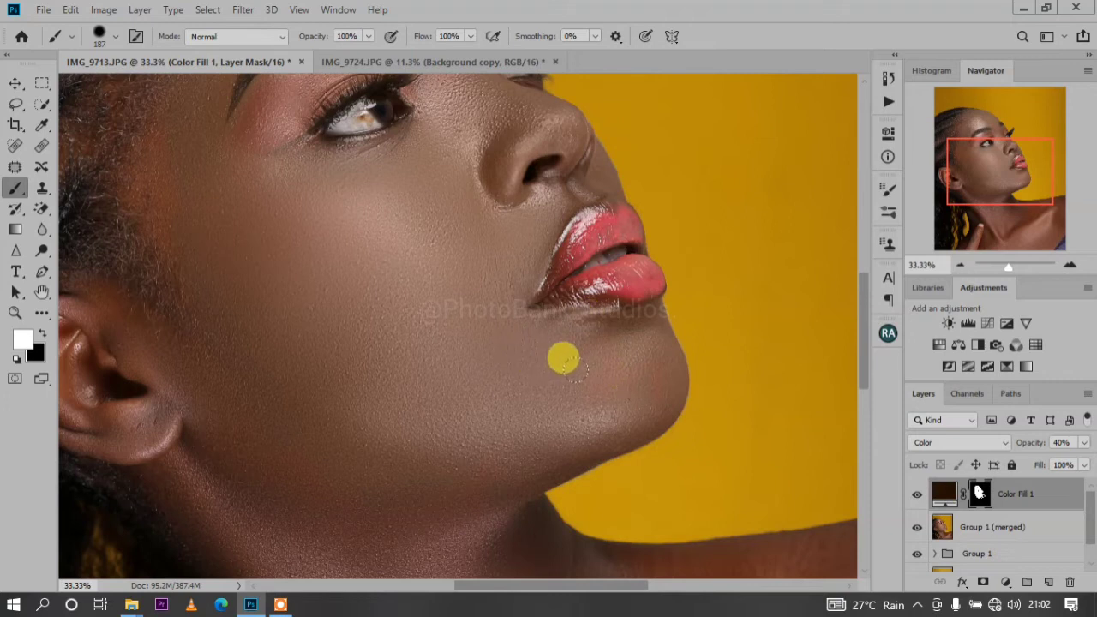
# Paint white on the mask over the ear and the upper neck below the jaw
pyautogui.scroll(1, 206, 232)
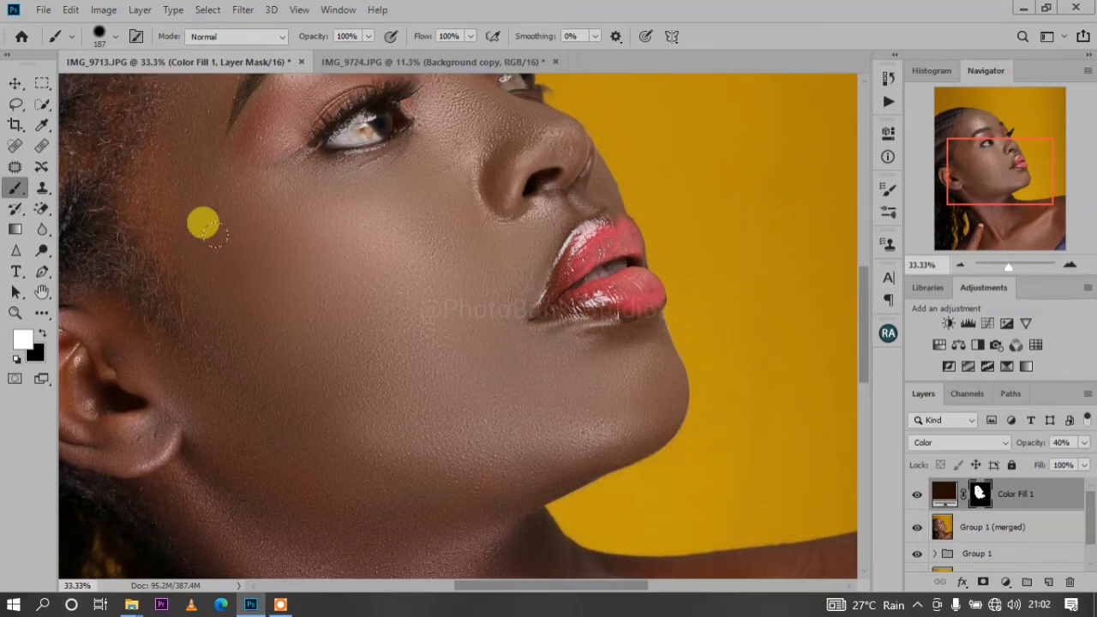
pyautogui.scroll(2, 204, 224)
pyautogui.hotkey('ctrl', '-')
pyautogui.hotkey('ctrl', '-')
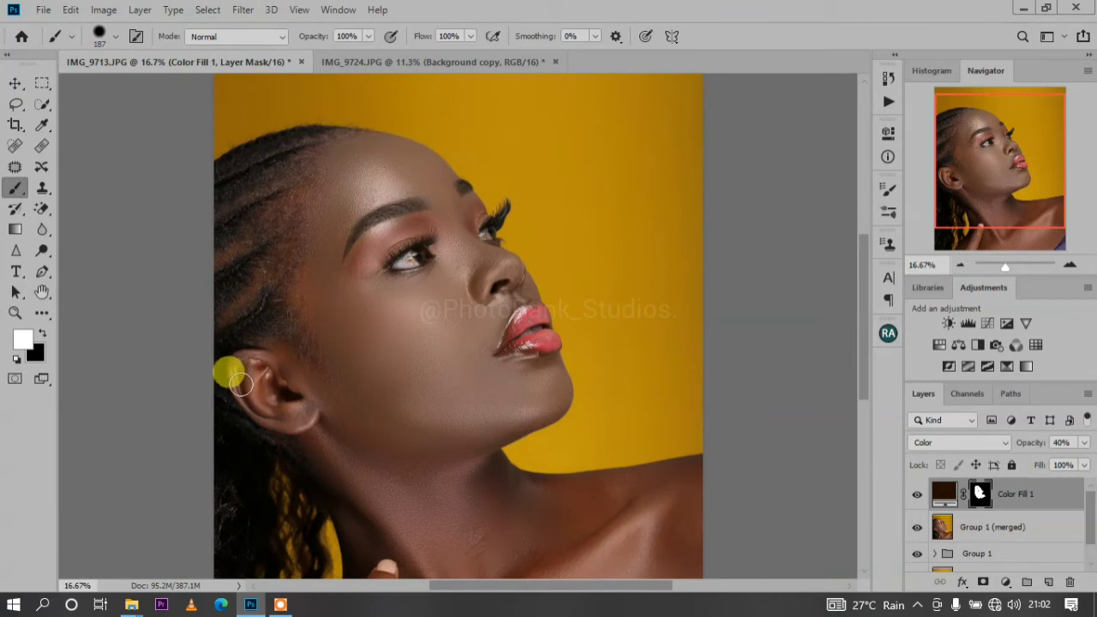
pyautogui.moveTo(279, 418)
pyautogui.mouseDown()
pyautogui.moveTo(305, 420)
pyautogui.moveTo(262, 389)
pyautogui.moveTo(258, 359)
pyautogui.moveTo(271, 355)
pyautogui.moveTo(307, 398)
pyautogui.moveTo(248, 368)
pyautogui.moveTo(270, 389)
pyautogui.moveTo(303, 383)
pyautogui.moveTo(393, 451)
pyautogui.moveTo(321, 379)
pyautogui.moveTo(341, 406)
pyautogui.moveTo(315, 425)
pyautogui.moveTo(303, 403)
pyautogui.moveTo(307, 439)
pyautogui.moveTo(285, 422)
pyautogui.moveTo(416, 514)
pyautogui.moveTo(394, 492)
pyautogui.moveTo(393, 464)
pyautogui.moveTo(419, 476)
pyautogui.moveTo(430, 442)
pyautogui.moveTo(465, 458)
pyautogui.moveTo(459, 446)
pyautogui.moveTo(490, 504)
pyautogui.moveTo(478, 448)
pyautogui.moveTo(499, 509)
pyautogui.moveTo(405, 380)
pyautogui.mouseUp()
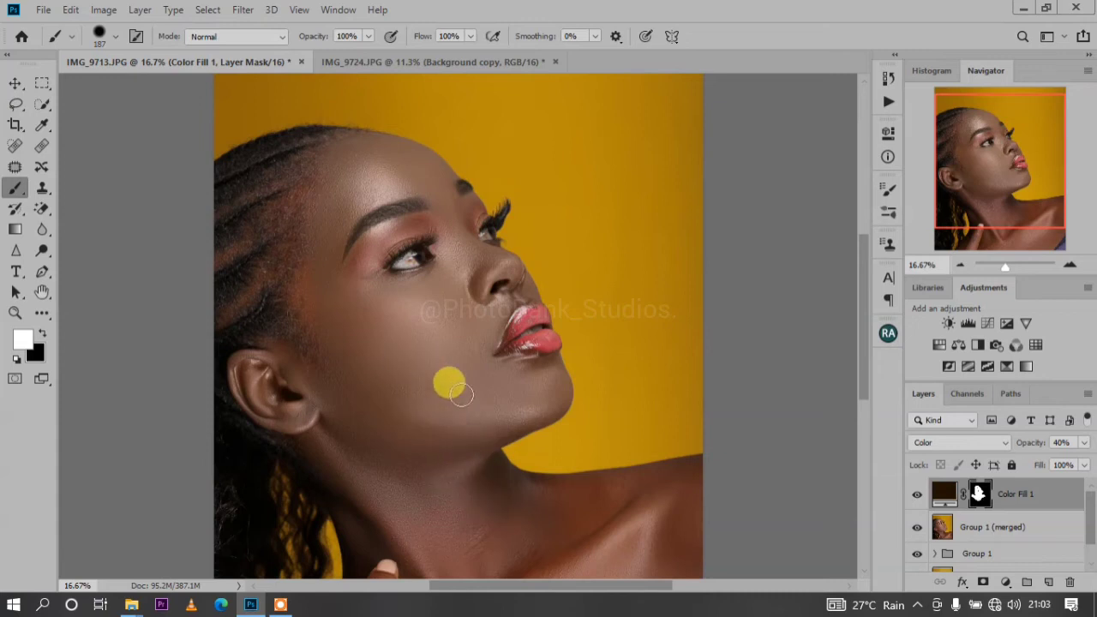
# Enlarge the brush to 385 px and paint white on the mask over the neck, hand, chest and shoulder
pyautogui.scroll(-4, 461, 367)
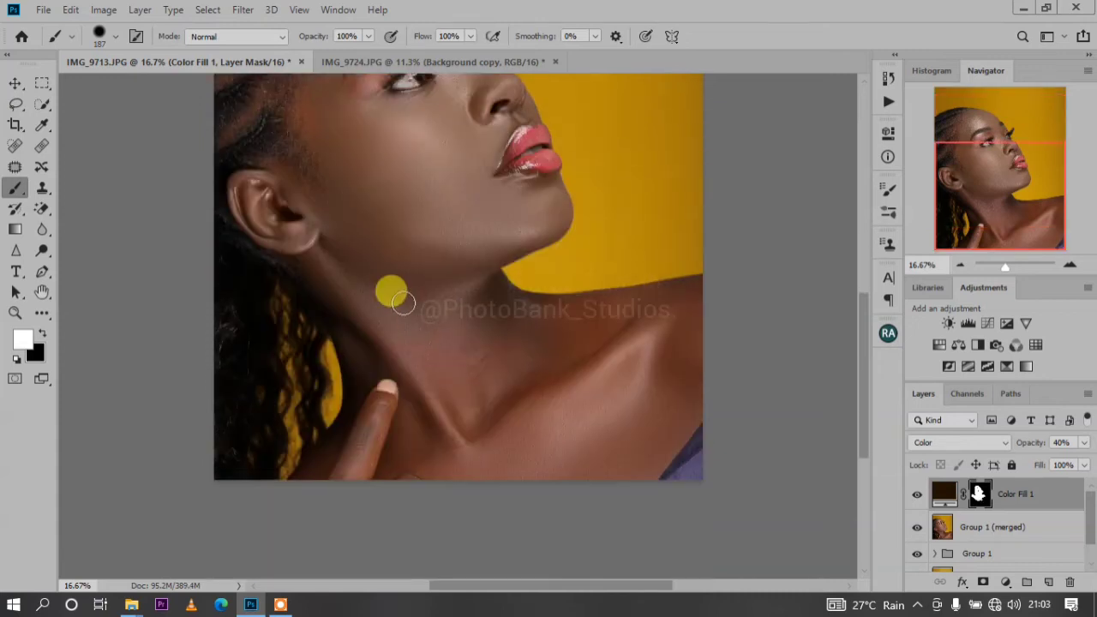
pyautogui.rightClick(391, 290)
pyautogui.click(576, 342)
pyautogui.click(333, 255)
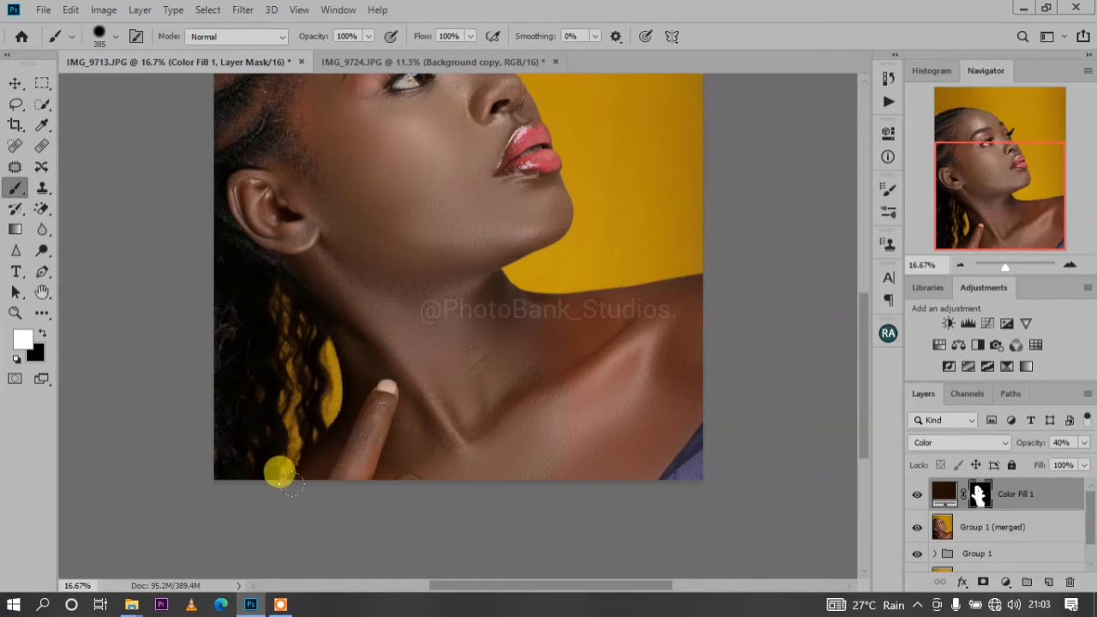
pyautogui.moveTo(460, 438)
pyautogui.mouseDown()
pyautogui.moveTo(496, 428)
pyautogui.moveTo(520, 463)
pyautogui.moveTo(609, 438)
pyautogui.moveTo(653, 379)
pyautogui.moveTo(606, 441)
pyautogui.mouseUp()
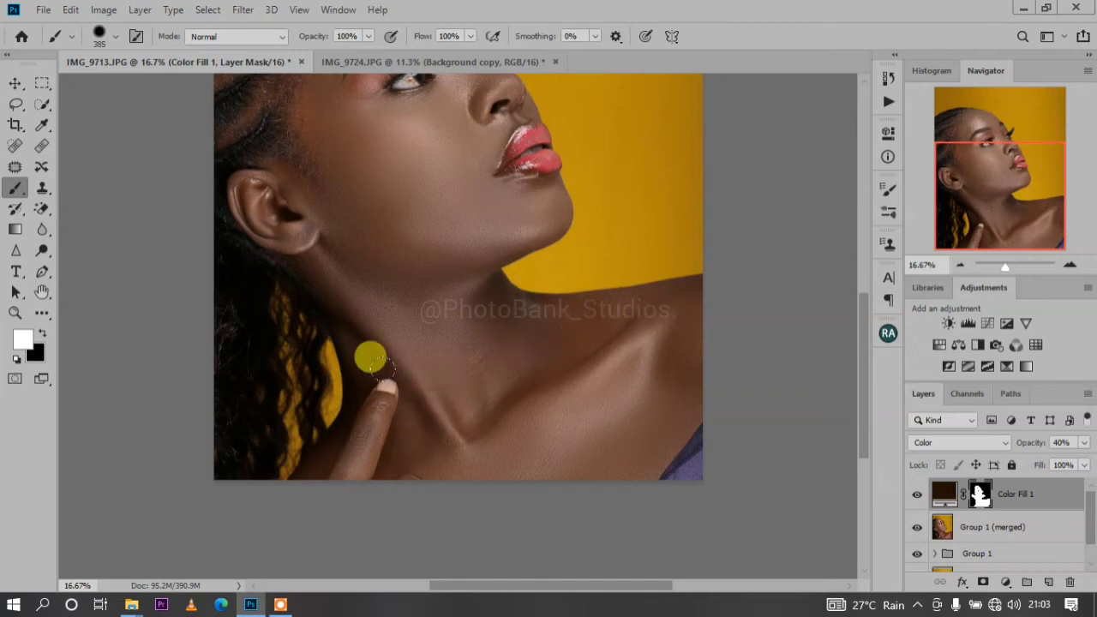
pyautogui.scroll(5, 368, 355)
pyautogui.hscroll(-3, 368, 357)
pyautogui.hscroll(-1, 371, 359)
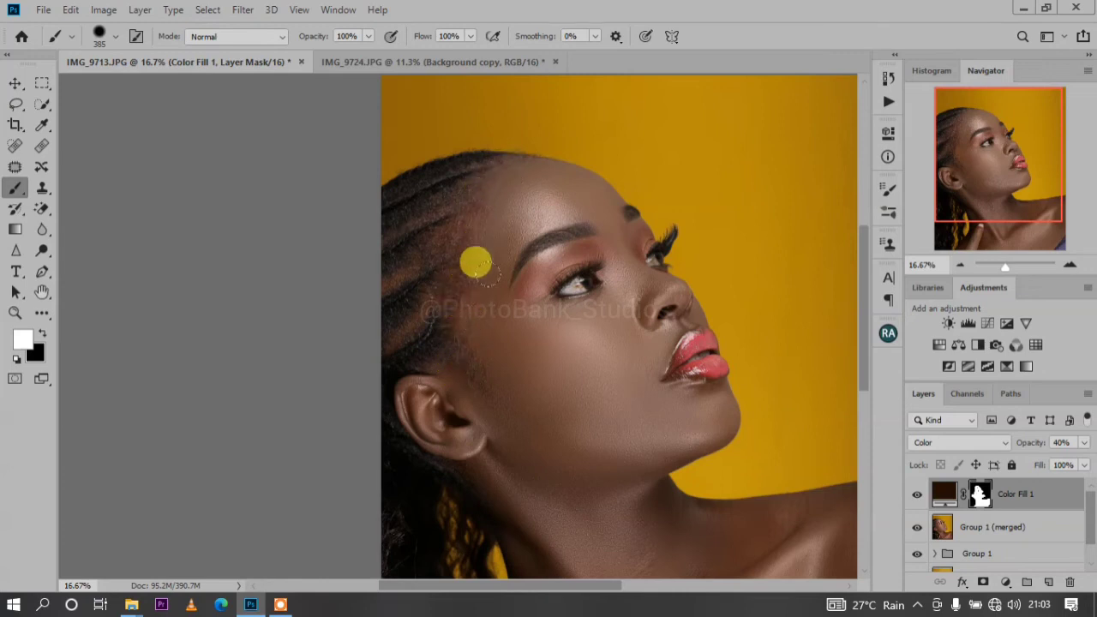
# Set the brush to 0% hardness and 495 px, and paint white on the mask along the hairline and temple to the cheek
pyautogui.rightClick(502, 397)
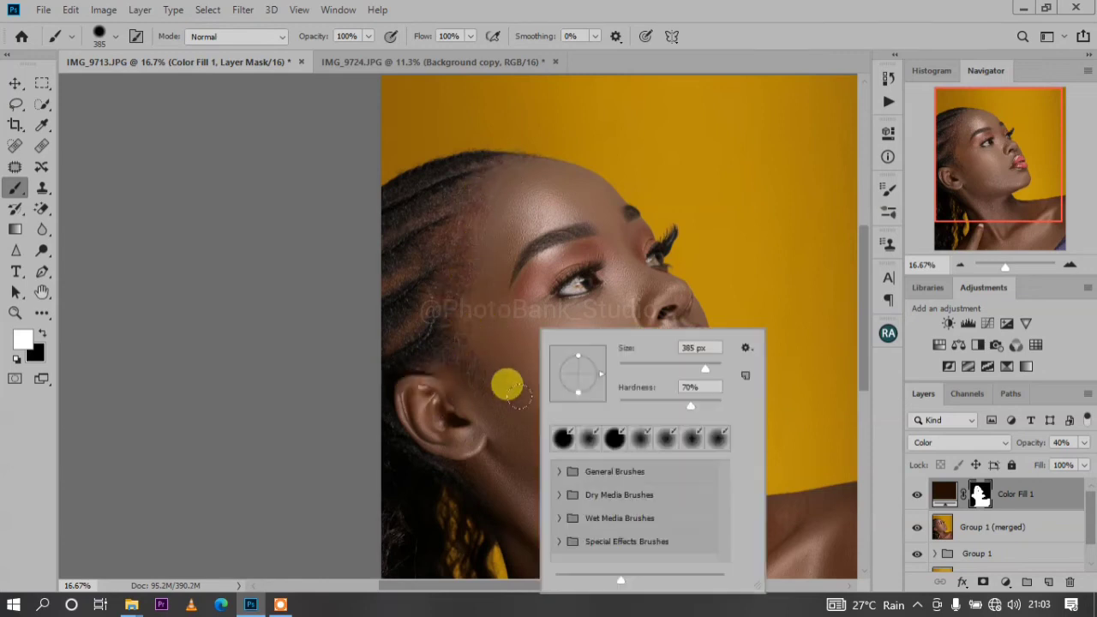
pyautogui.moveTo(695, 411); pyautogui.dragTo(565, 389)
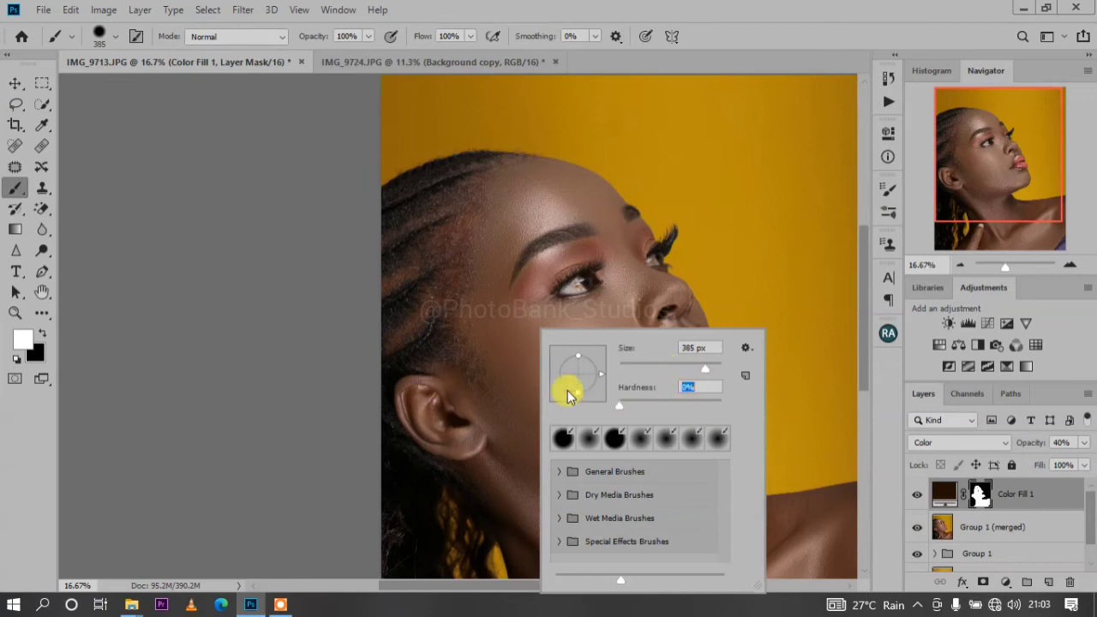
pyautogui.moveTo(711, 366); pyautogui.dragTo(714, 367)
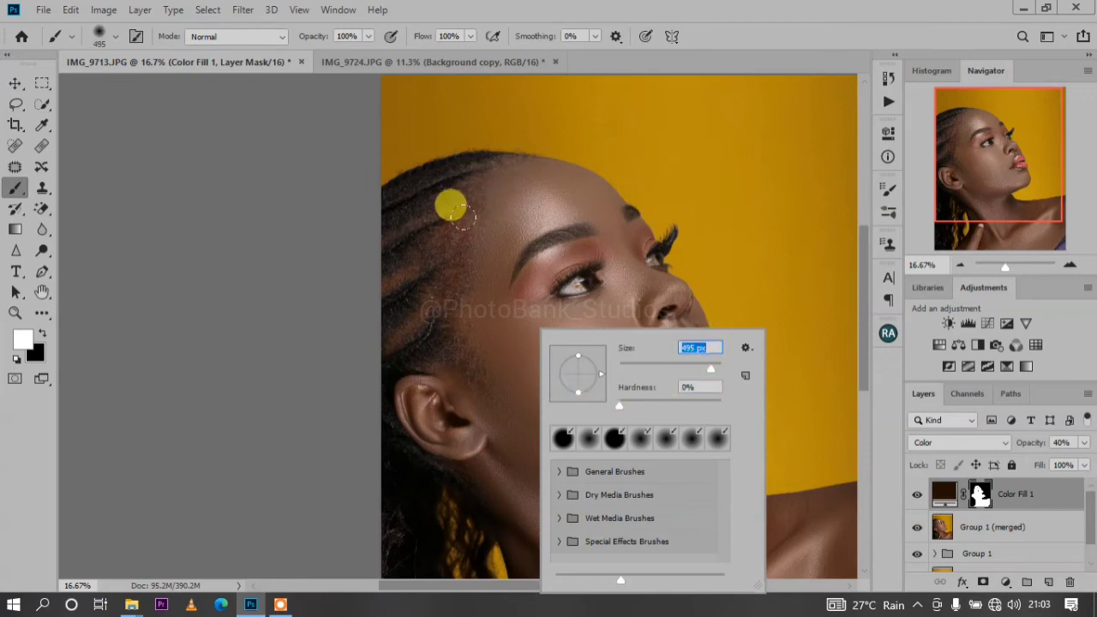
pyautogui.moveTo(463, 217)
pyautogui.mouseDown()
pyautogui.moveTo(477, 207)
pyautogui.moveTo(469, 190)
pyautogui.moveTo(431, 239)
pyautogui.moveTo(461, 246)
pyautogui.moveTo(433, 281)
pyautogui.moveTo(457, 277)
pyautogui.moveTo(461, 306)
pyautogui.moveTo(461, 374)
pyautogui.moveTo(441, 396)
pyautogui.moveTo(513, 412)
pyautogui.mouseUp()
# Paint white on the mask with the soft brush over the upper neck, jaw, chin and cheek
pyautogui.scroll(-3, 523, 418)
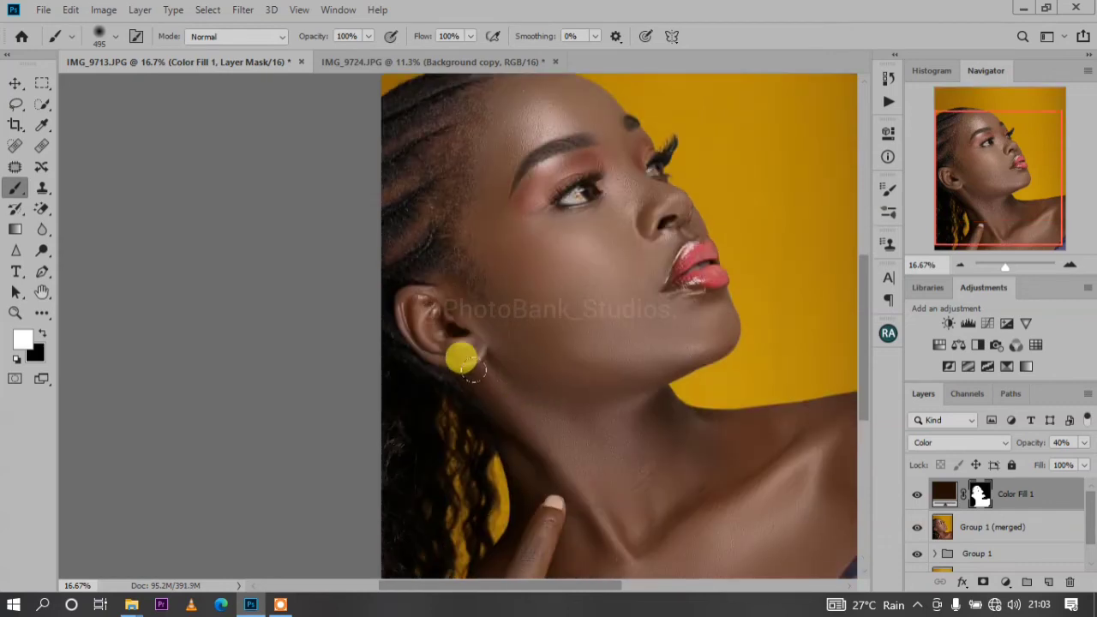
pyautogui.moveTo(538, 460)
pyautogui.mouseDown()
pyautogui.moveTo(529, 517)
pyautogui.moveTo(526, 473)
pyautogui.moveTo(512, 553)
pyautogui.moveTo(516, 542)
pyautogui.moveTo(536, 555)
pyautogui.moveTo(544, 523)
pyautogui.moveTo(539, 383)
pyautogui.mouseUp()
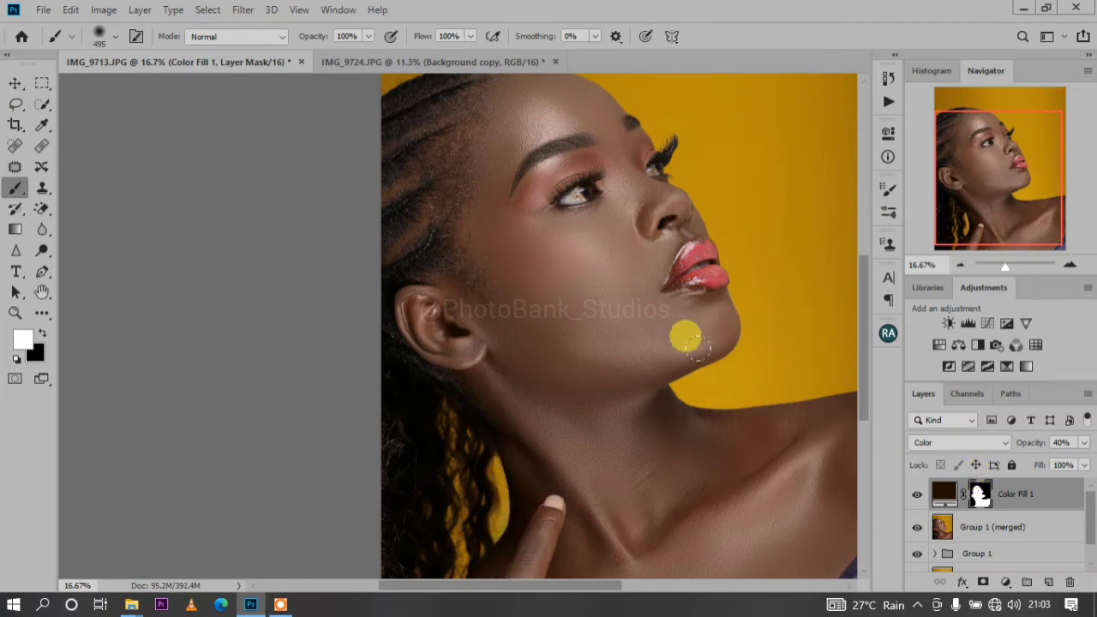
pyautogui.hotkey('ctrl', '-')
pyautogui.moveTo(712, 351)
pyautogui.mouseDown()
pyautogui.moveTo(410, 375)
pyautogui.moveTo(392, 291)
pyautogui.mouseUp()
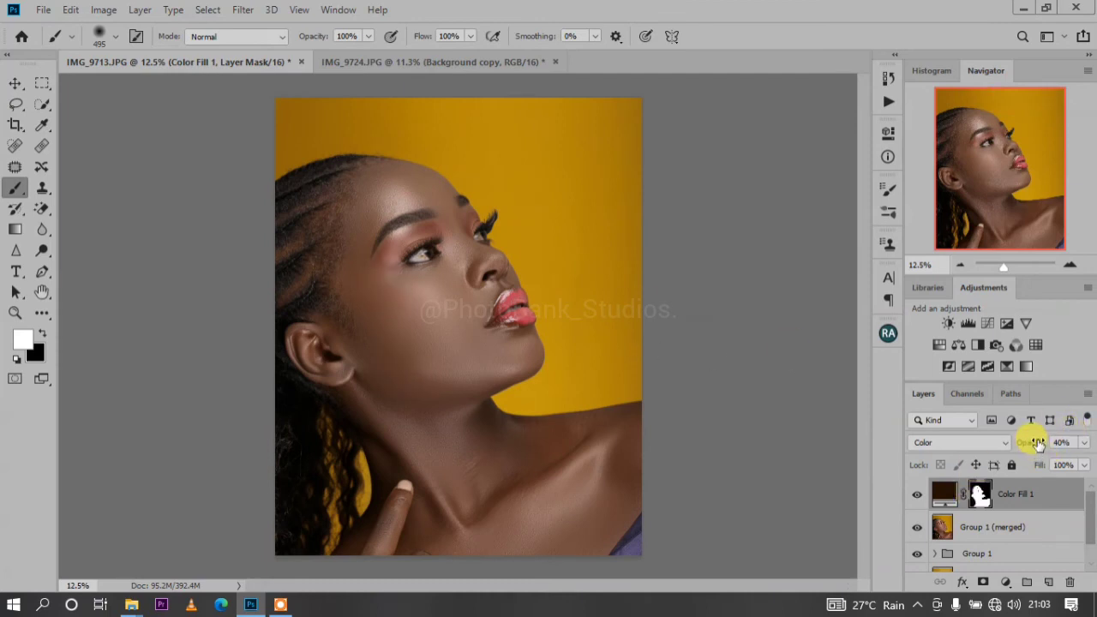
# Try the lighter browns 532e13 and 472206 as the color of the Color Fill 1 layer, discarding the change
pyautogui.moveTo(1037, 442); pyautogui.dragTo(1046, 443)
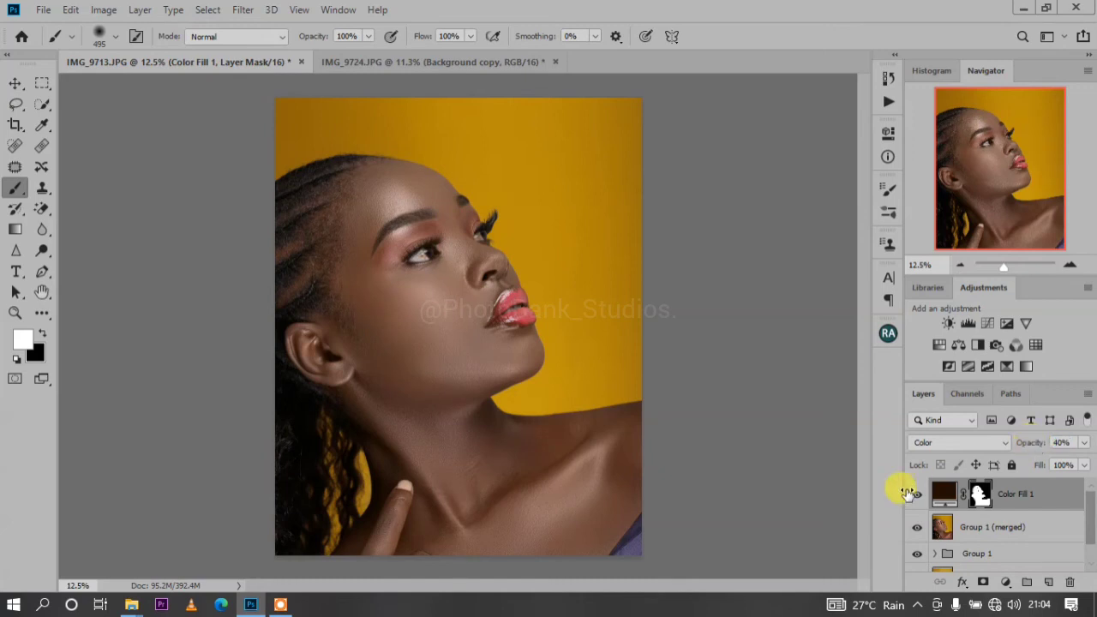
pyautogui.doubleClick(941, 494)
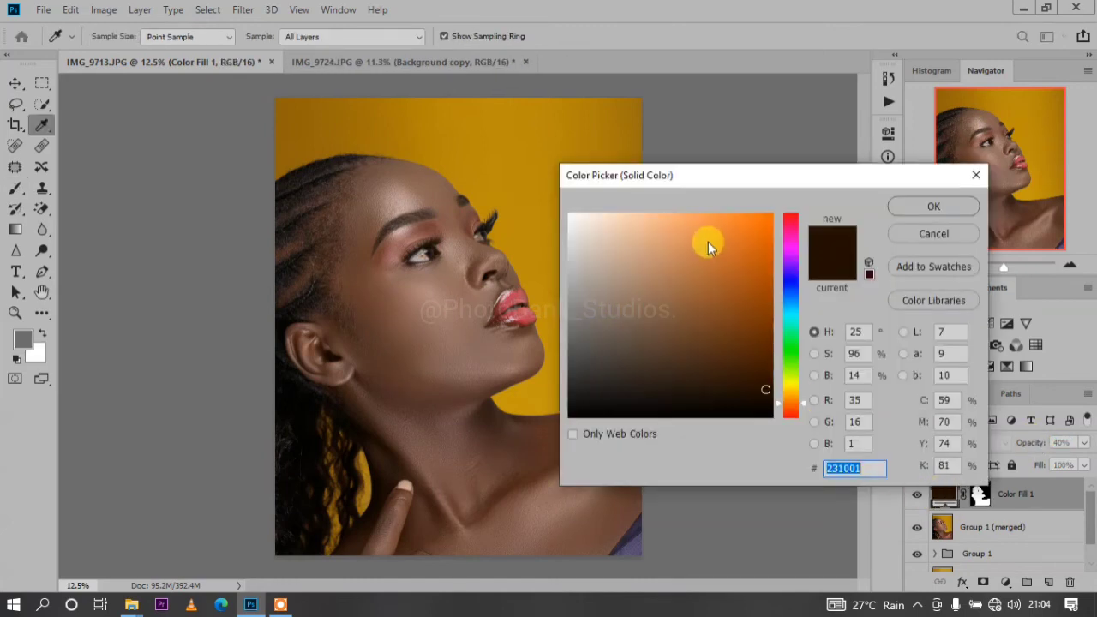
pyautogui.moveTo(764, 387)
pyautogui.mouseDown()
pyautogui.moveTo(751, 327)
pyautogui.moveTo(700, 344)
pyautogui.moveTo(726, 350)
pyautogui.mouseUp()
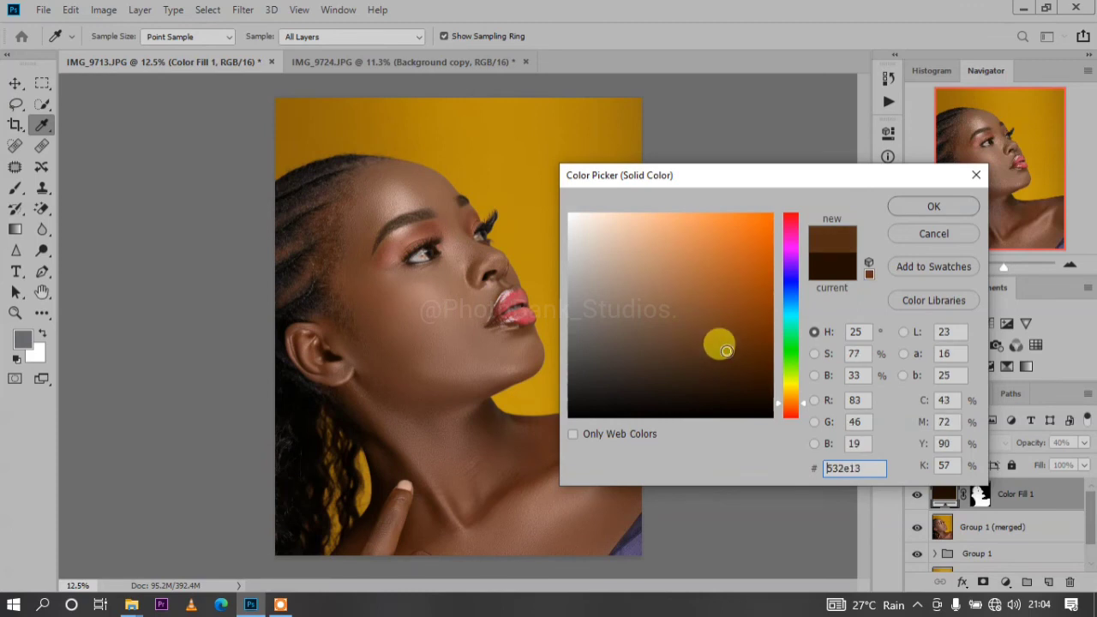
pyautogui.hotkey('ctrl', '+')
pyautogui.hotkey('ctrl', '+')
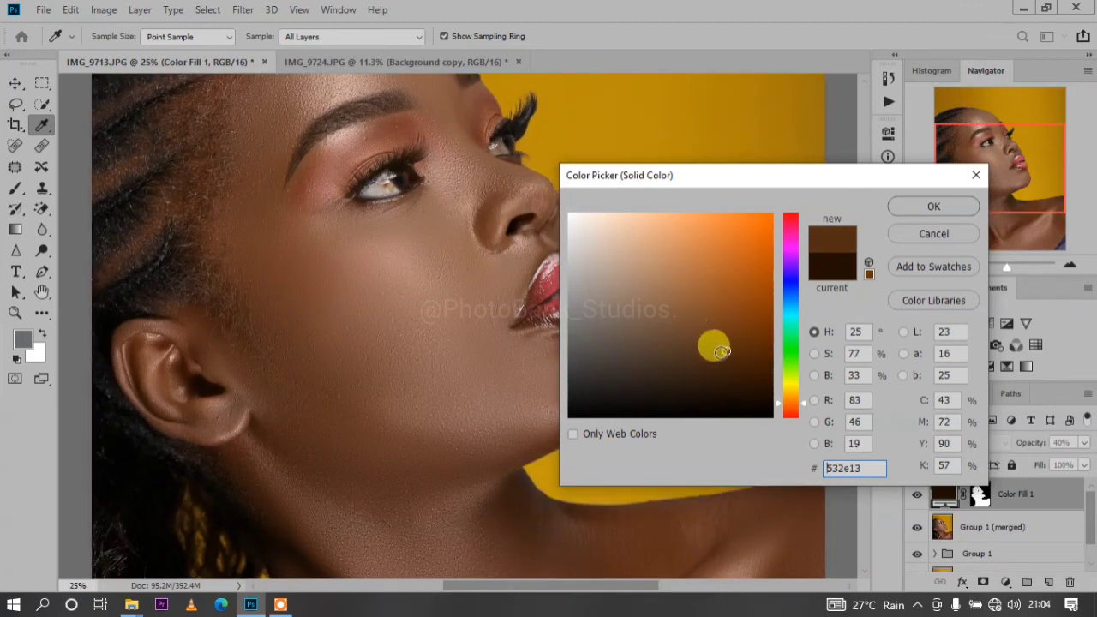
pyautogui.moveTo(722, 351)
pyautogui.mouseDown()
pyautogui.moveTo(693, 347)
pyautogui.moveTo(528, 392)
pyautogui.moveTo(548, 221)
pyautogui.moveTo(779, 213)
pyautogui.moveTo(754, 309)
pyautogui.moveTo(693, 314)
pyautogui.moveTo(754, 360)
pyautogui.mouseUp()
pyautogui.click(933, 235)
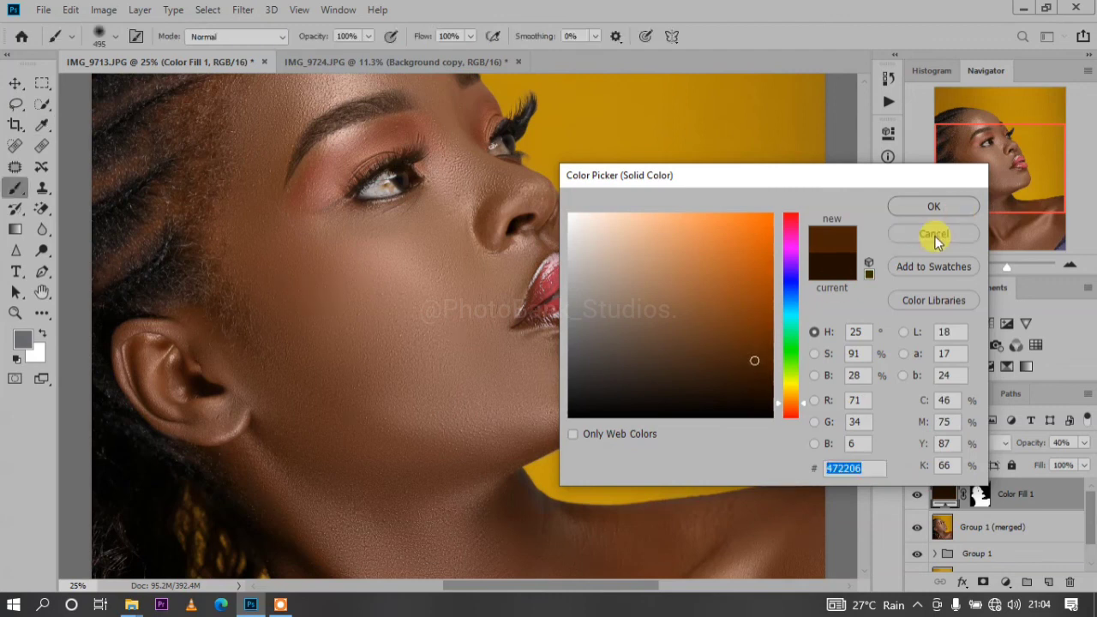
# Compare the skin tone with and without the Color Fill 1 layer, on the whole portrait and close up on the cheek and lips
pyautogui.hotkey('ctrl', '0')
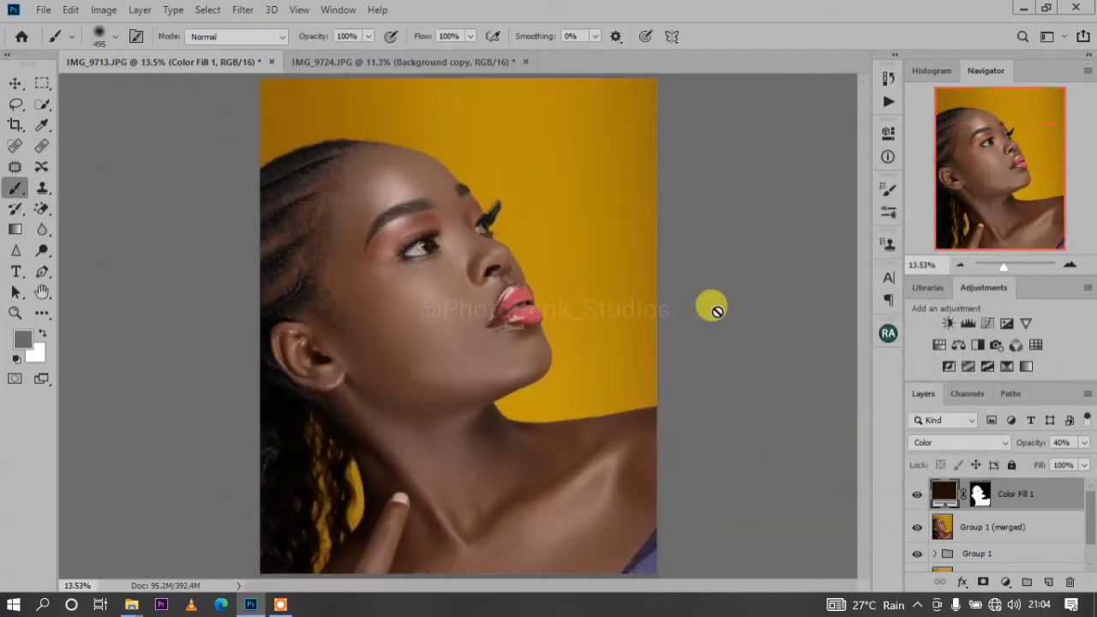
pyautogui.click(917, 497)
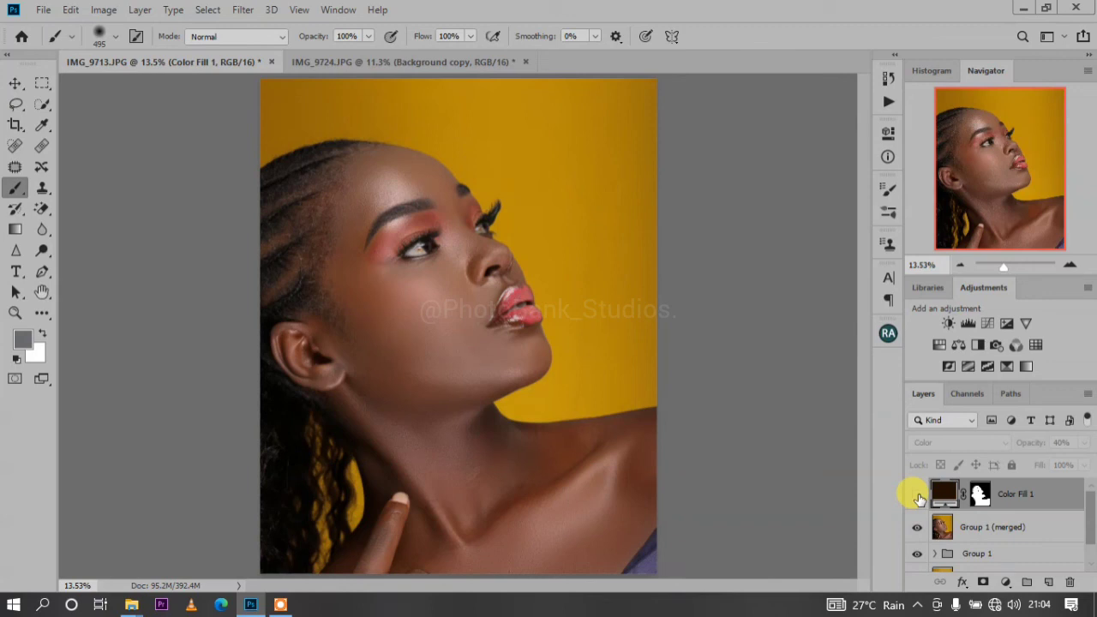
pyautogui.click(917, 497)
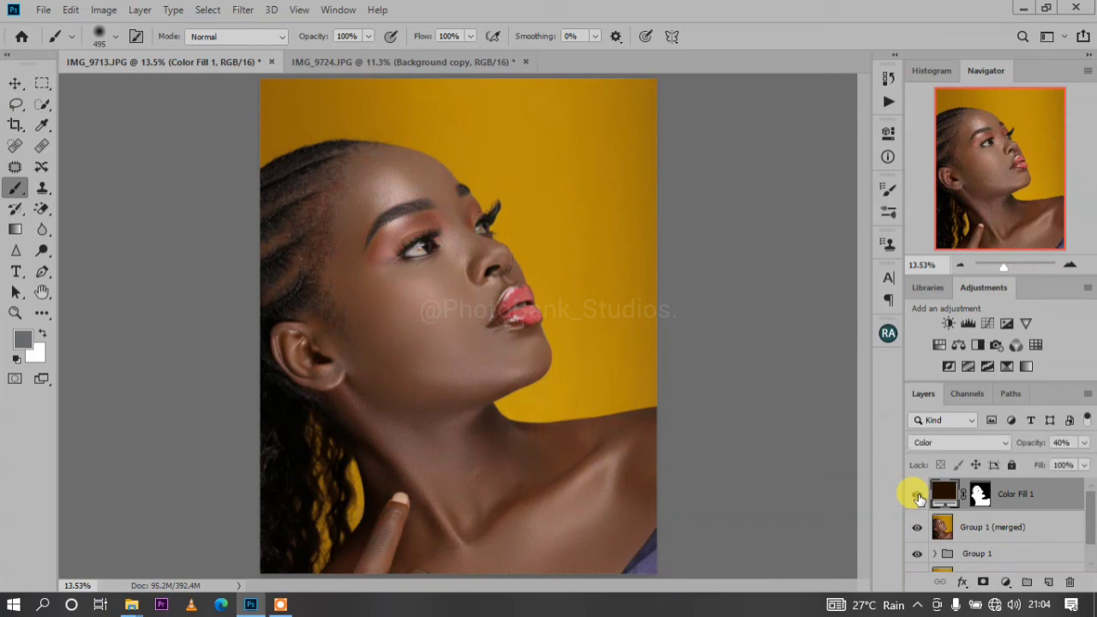
pyautogui.click(917, 497)
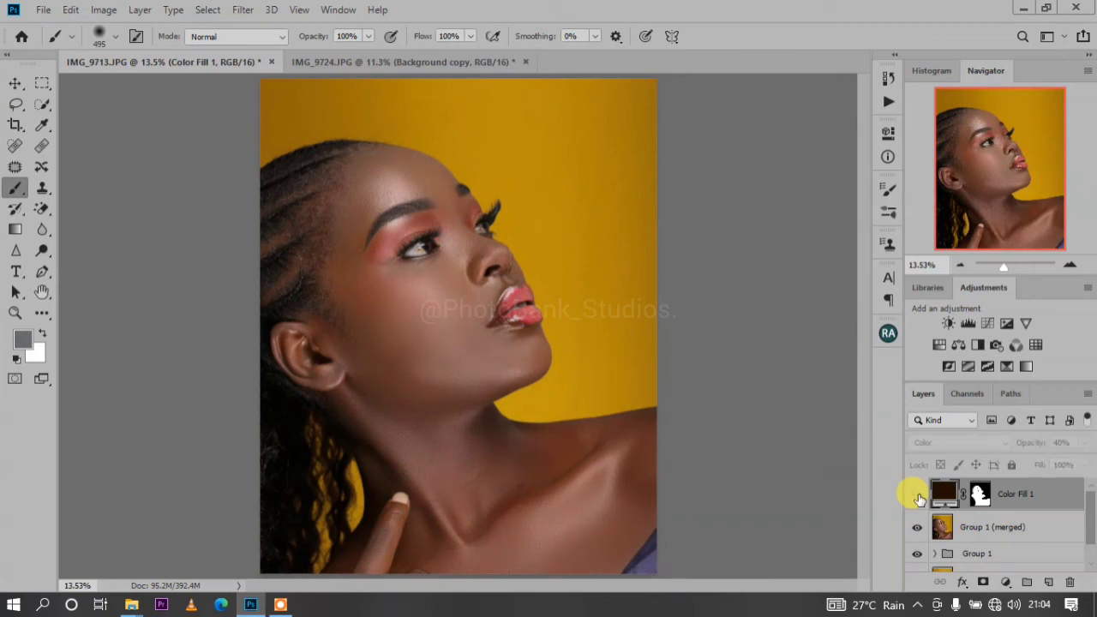
pyautogui.click(916, 497)
pyautogui.hotkey('ctrl', '+')
pyautogui.hotkey('ctrl', '+')
pyautogui.hotkey('ctrl', '+')
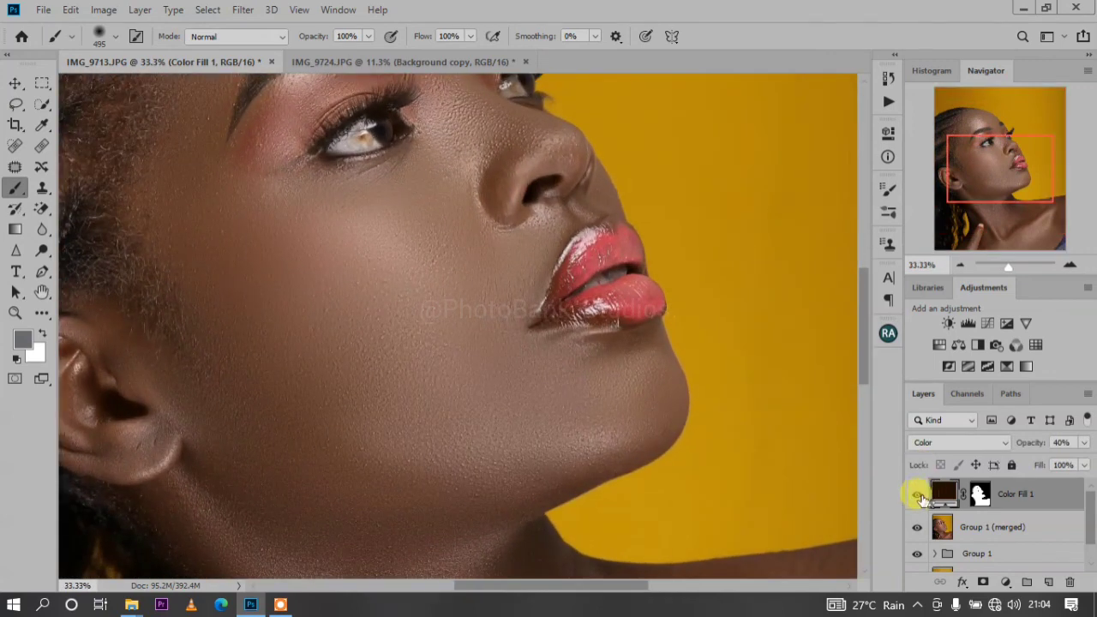
pyautogui.click(917, 497)
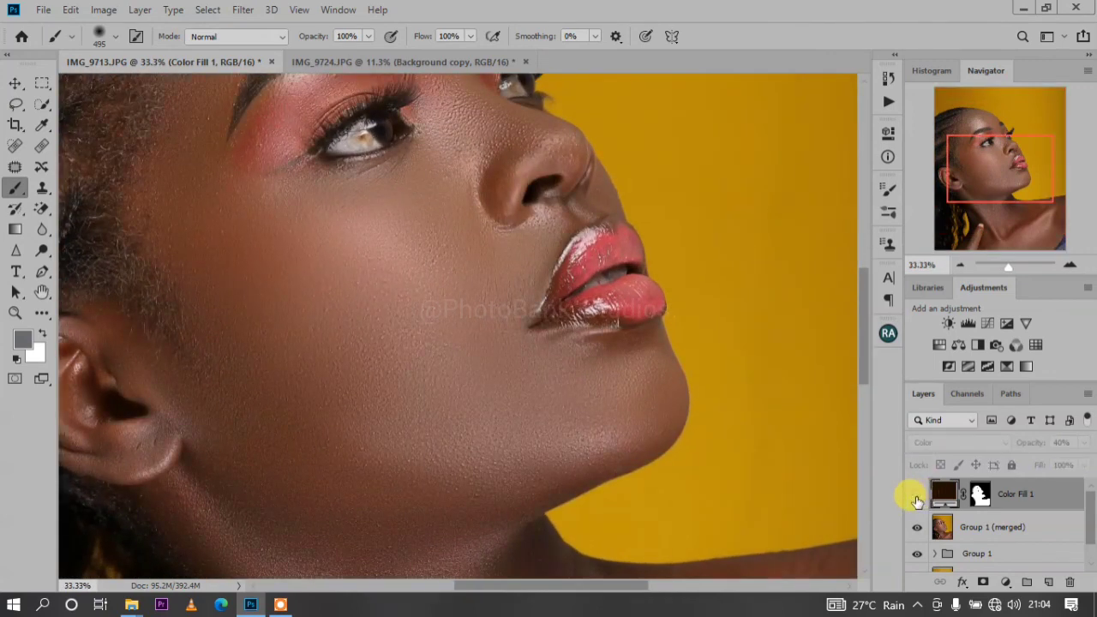
pyautogui.click(917, 497)
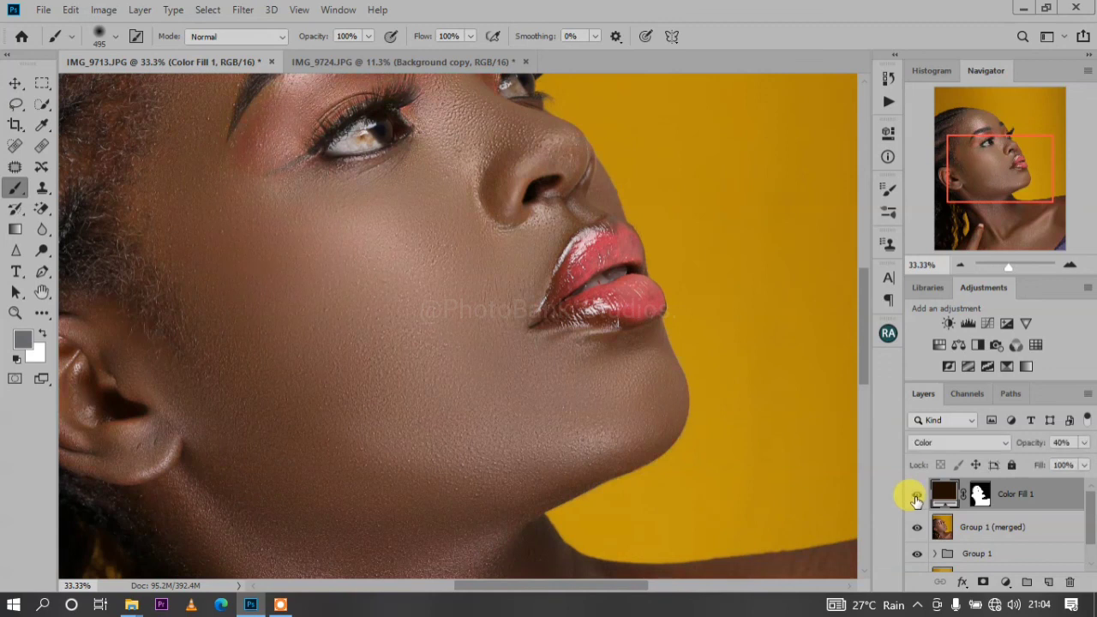
pyautogui.hotkey('ctrl', '0')
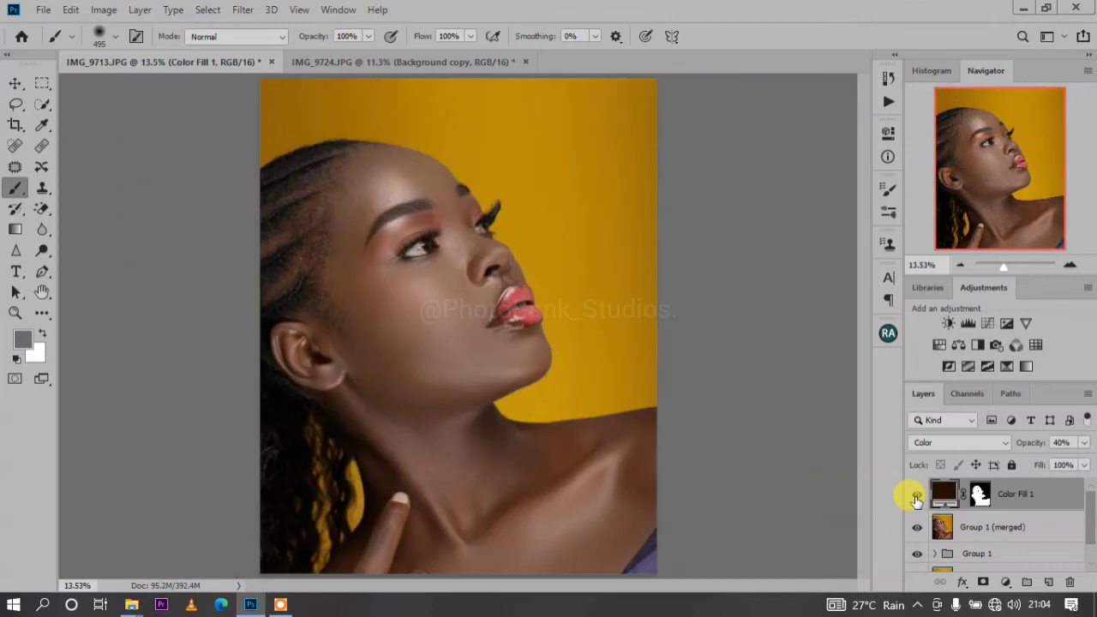